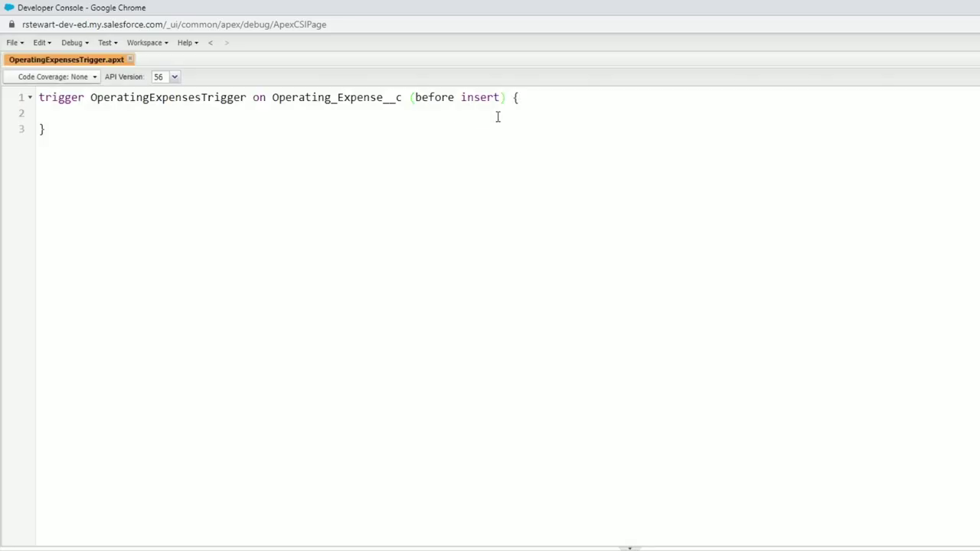
- Add 'after update' to OperatingExpensesTrigger and write an isAfter block with isInsert and else-if isUpdate branches
{"action": "type", "text": ", after updateafter"}
{"action": "key", "text": "End"}
{"action": "key", "text": "Return"}
{"action": "type", "text": "if(Trigge"}
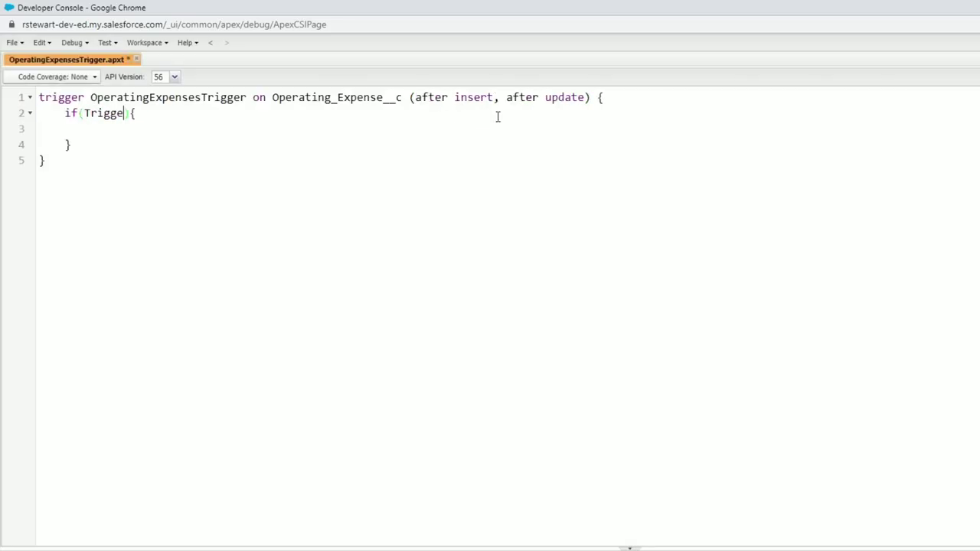
{"action": "type", "text": "r.isAfter"}
{"action": "key", "text": "Down"}
{"action": "type", "text": "if(Trigger.isInsert){"}
{"action": "key", "text": "Return"}
{"action": "key", "text": "Down"}
{"action": "key", "text": "End"}
{"action": "type", "text": "else if(Trigger.isUpdate){"}
{"action": "key", "text": "Return"}
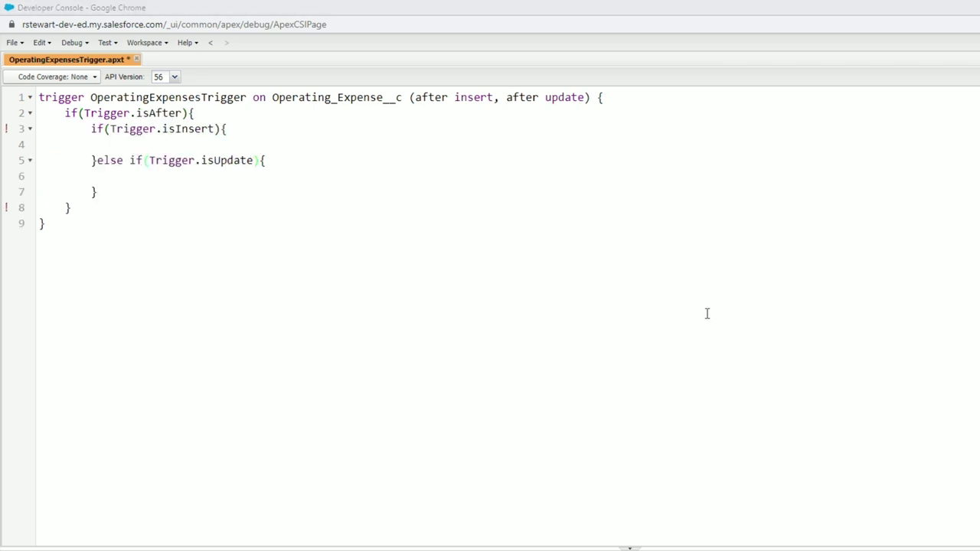
- Add the comments '//do something' and '//calculate the monthly and annually' inside the branches
{"action": "key", "text": "Up"}
{"action": "key", "text": "Up"}
{"action": "type", "text": "//do something"}
{"action": "key", "text": "Down"}
{"action": "key", "text": "Down"}
{"action": "type", "text": "//do something"}
{"action": "key", "text": "Up"}
{"action": "key", "text": "Up"}
{"action": "key", "text": "End"}
{"action": "key", "text": "Return"}
{"action": "type", "text": "//calculate the monthly and annually"}
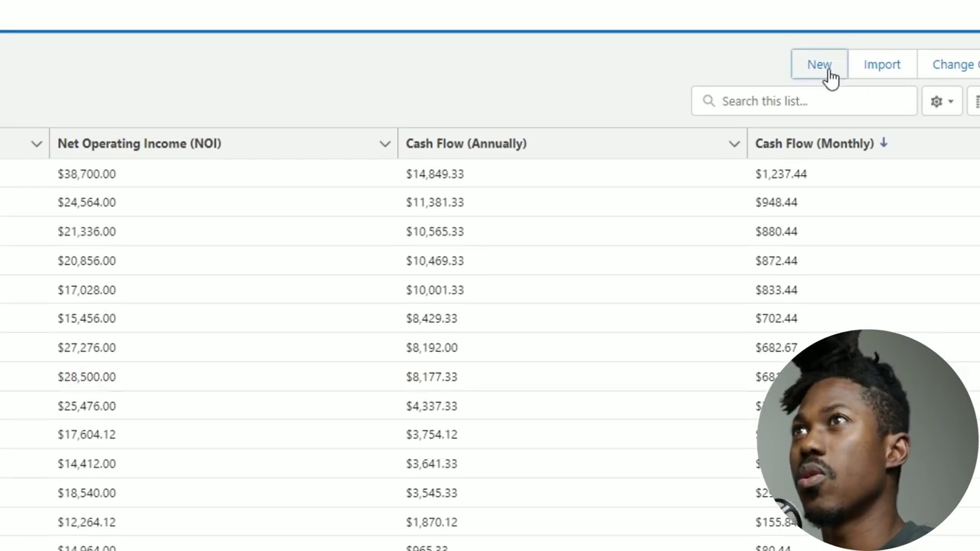
{"action": "left_click", "coordinate": [826, 69]}
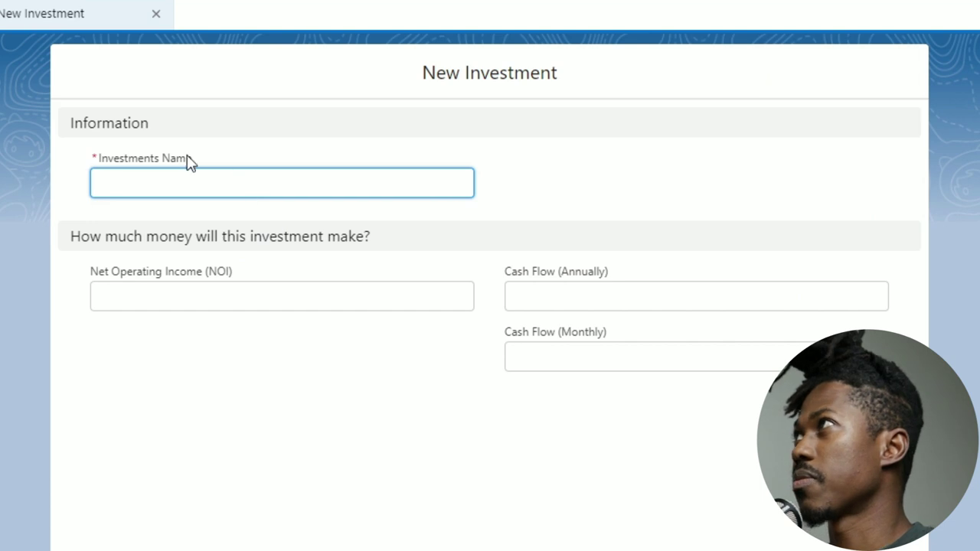
- Name the new investment '12345 Fairy Tale Lane' and save it
{"action": "left_click", "coordinate": [132, 180]}
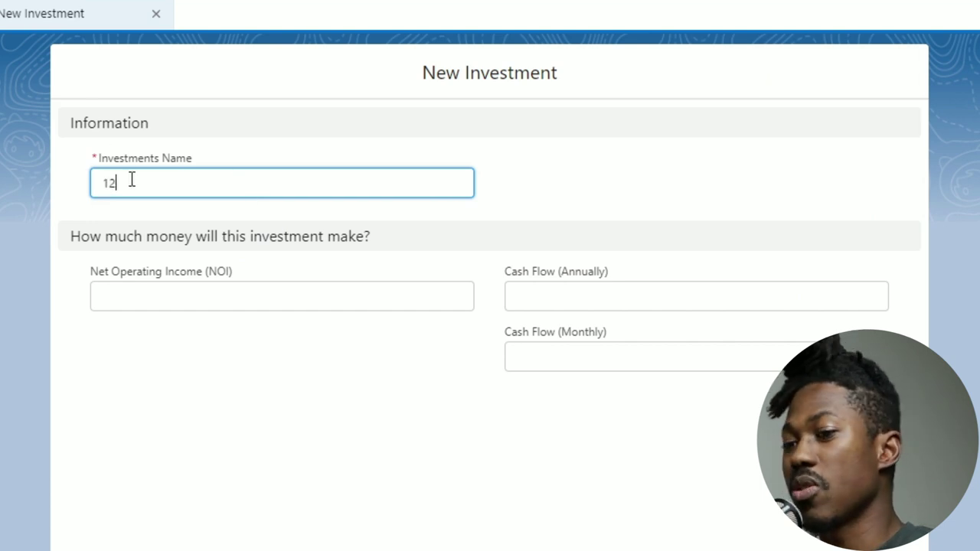
{"action": "type", "text": "345 Fairy"}
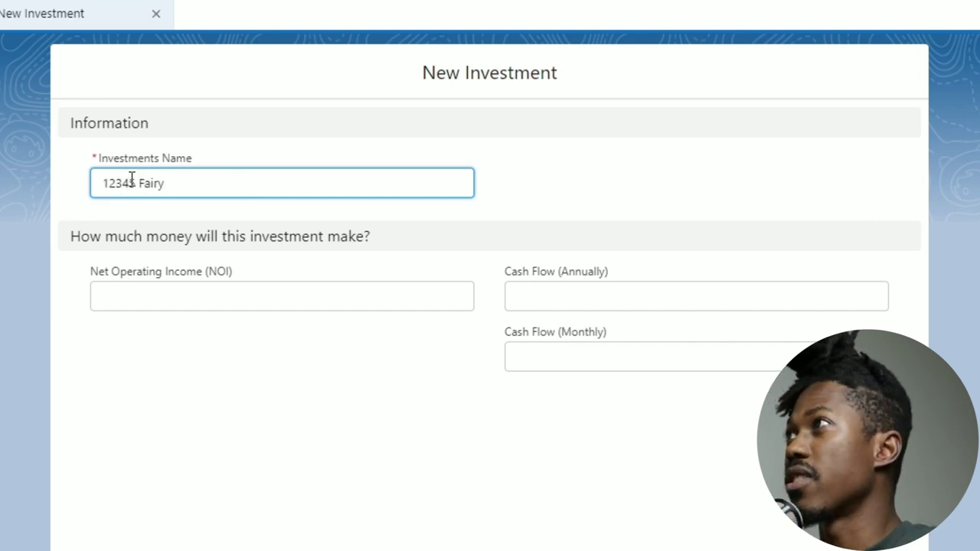
{"action": "type", "text": " Tale Lane"}
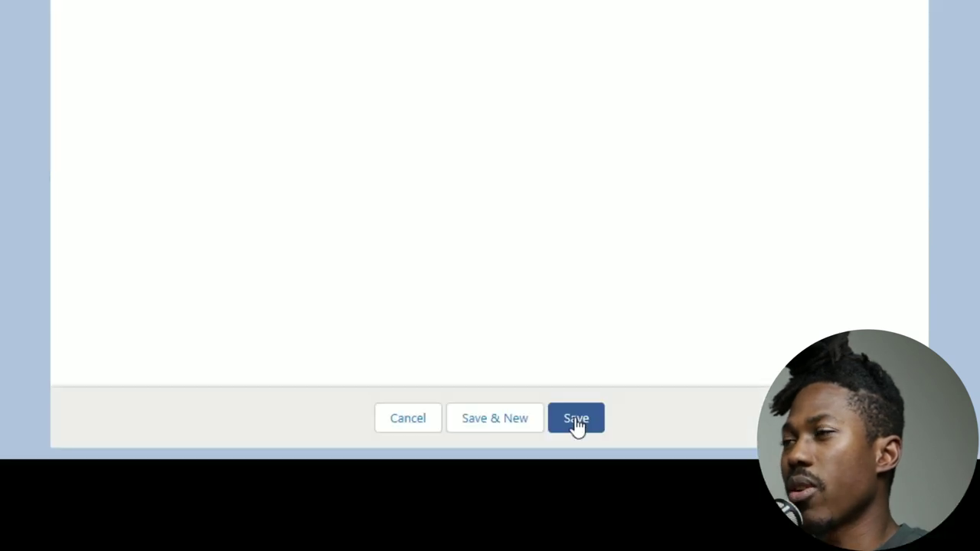
{"action": "left_click", "coordinate": [575, 427]}
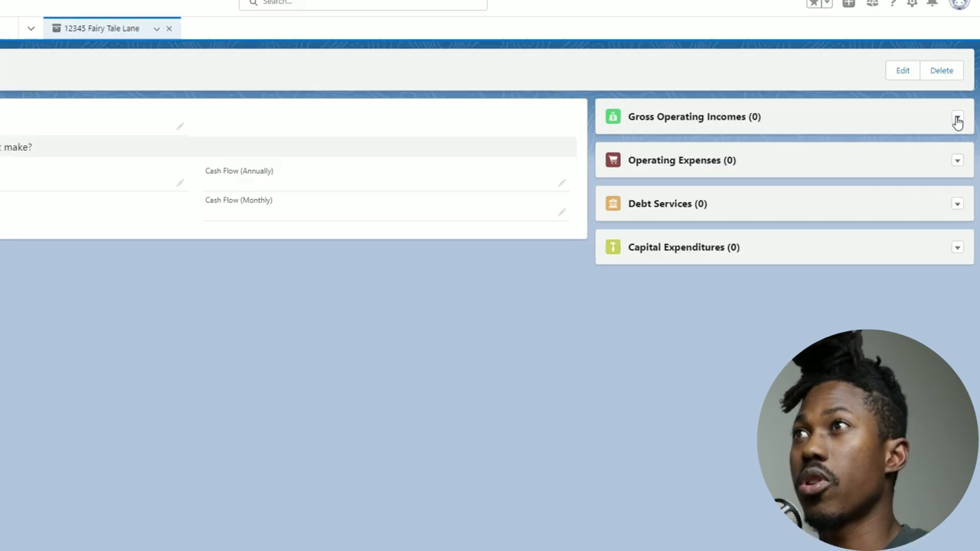
- Create a Gross Potential Rent income with 2 units at a $1,500 market rate and save it
{"action": "left_click", "coordinate": [950, 40]}
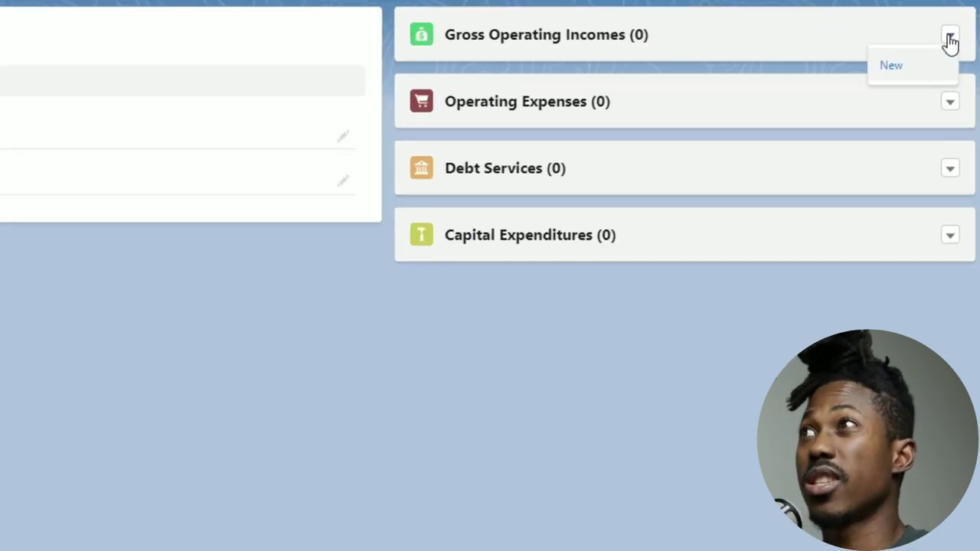
{"action": "left_click", "coordinate": [911, 64]}
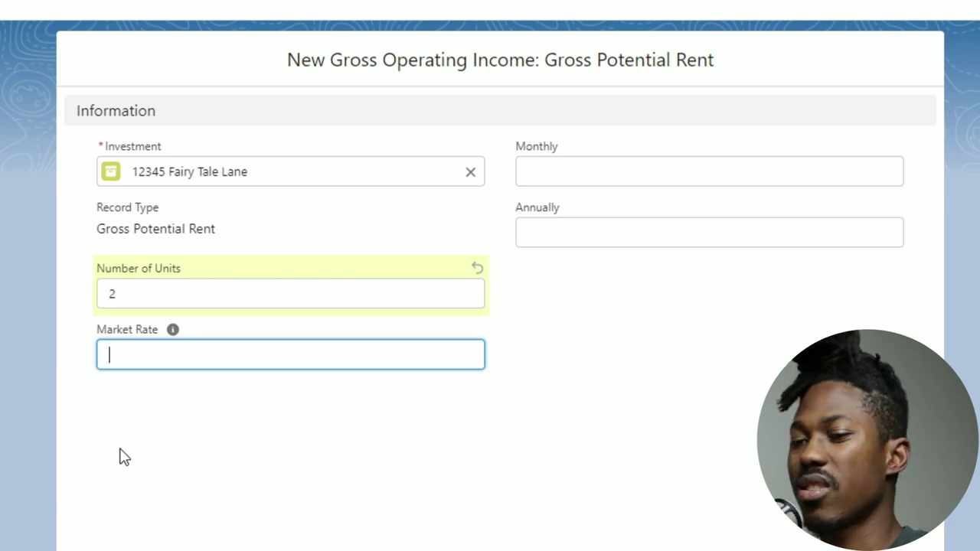
{"action": "type", "text": "1500"}
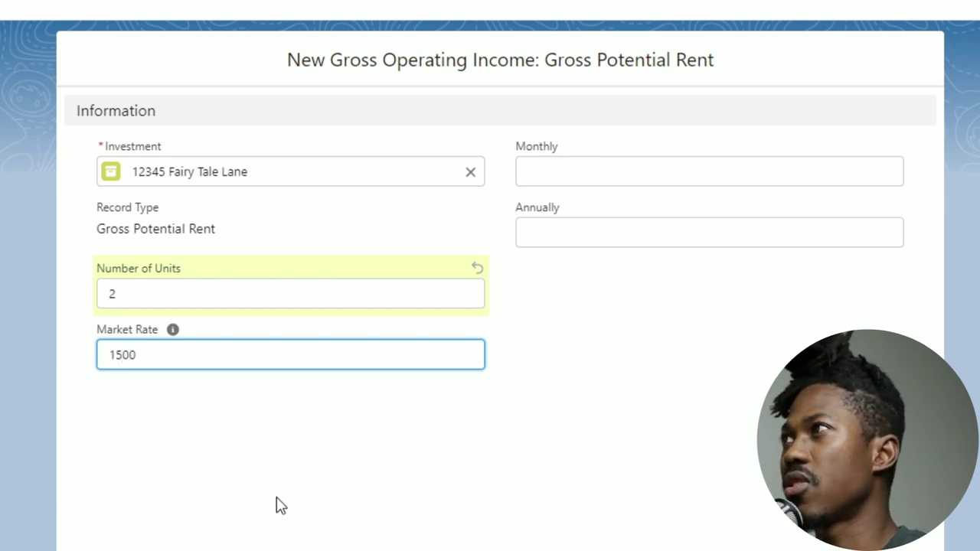
{"action": "left_click", "coordinate": [279, 506]}
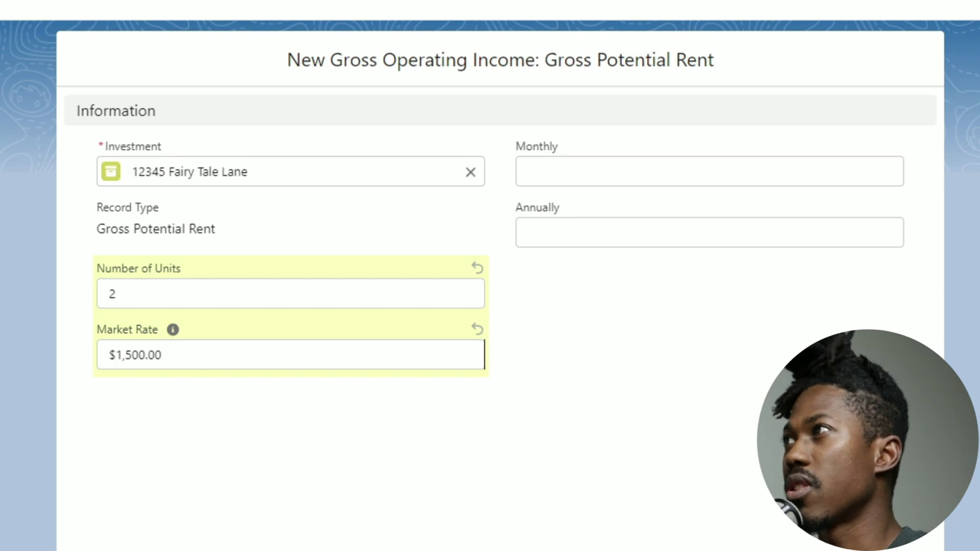
{"action": "key", "text": "Return"}
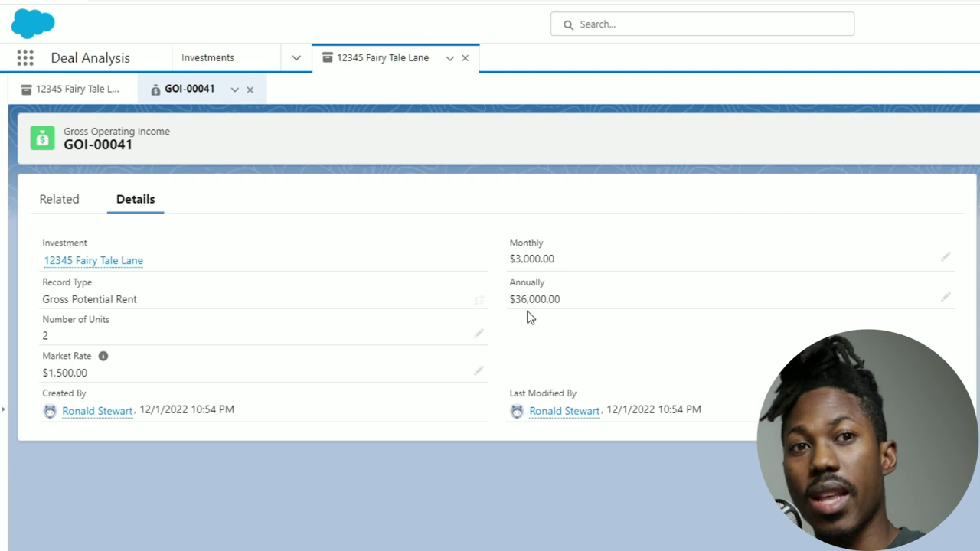
- Check the $36,000.00 annual cash flow on 12345 Fairy Tale Lane and start another gross operating income
{"action": "left_click", "coordinate": [81, 98]}
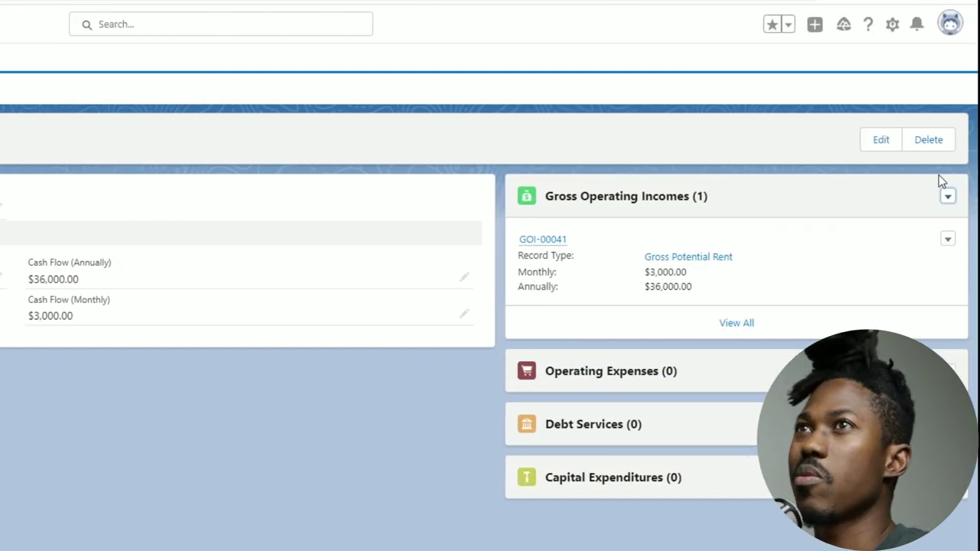
{"action": "left_click", "coordinate": [948, 196]}
{"action": "left_click", "coordinate": [919, 222]}
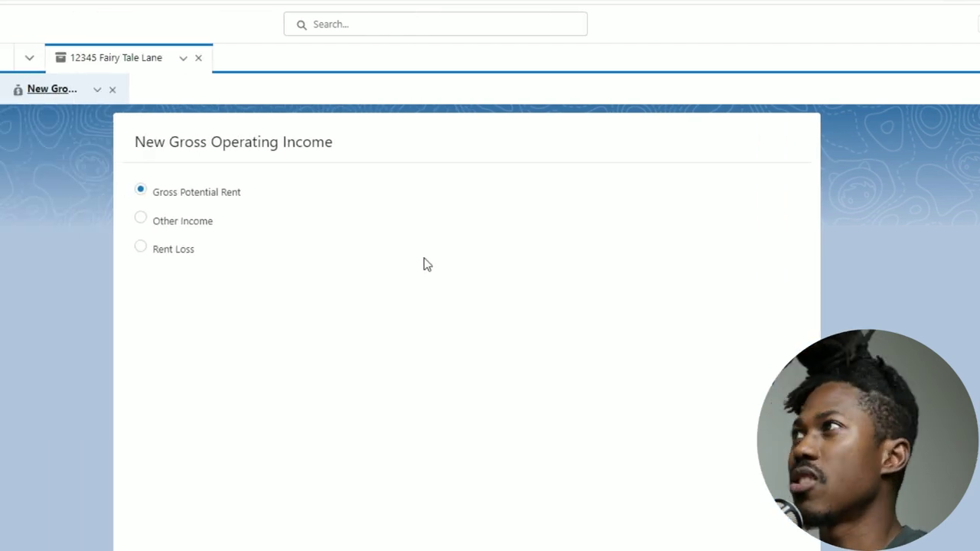
- Create a Rent Loss income with market rate 1500 and actual rate 1400
{"action": "left_click", "coordinate": [143, 250]}
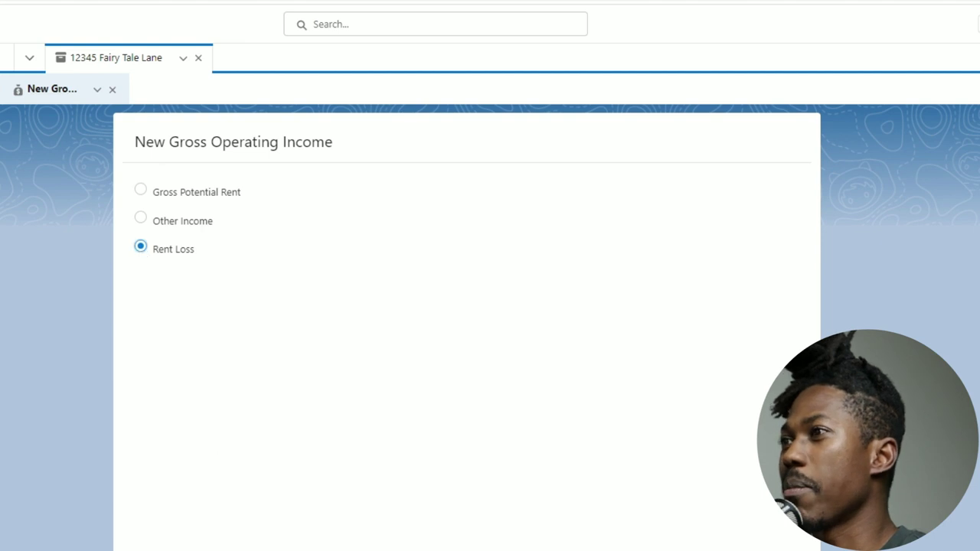
{"action": "key", "text": "Return"}
{"action": "left_click", "coordinate": [217, 302]}
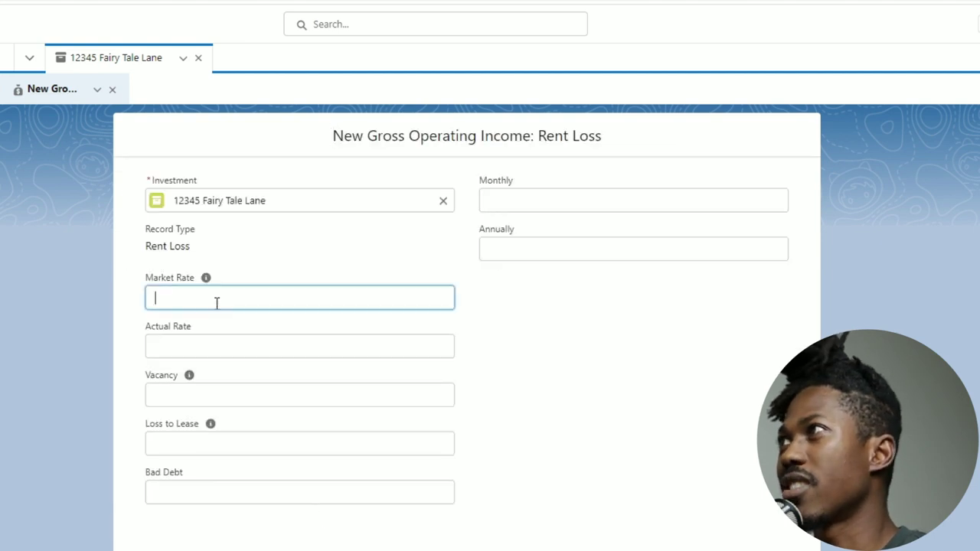
{"action": "type", "text": "1500"}
{"action": "left_click", "coordinate": [207, 349]}
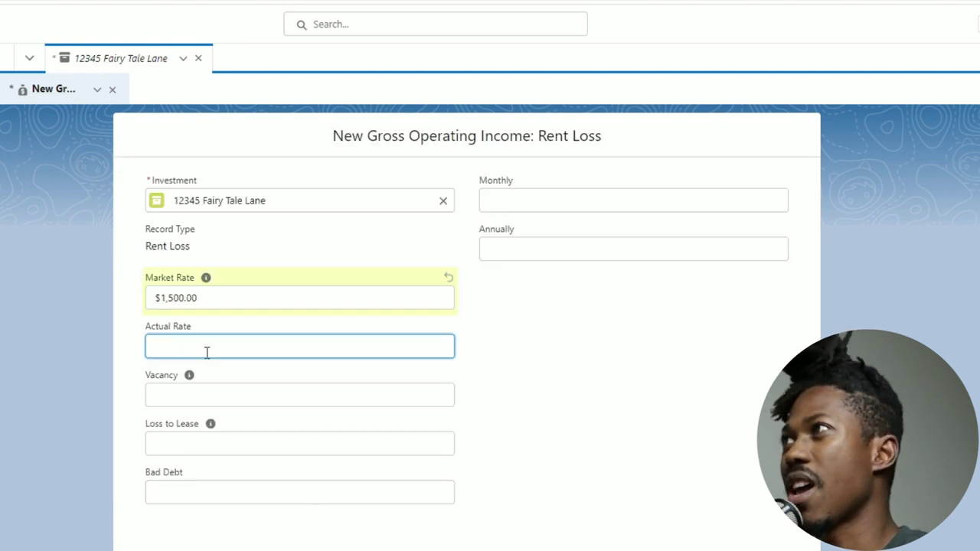
{"action": "type", "text": "1400"}
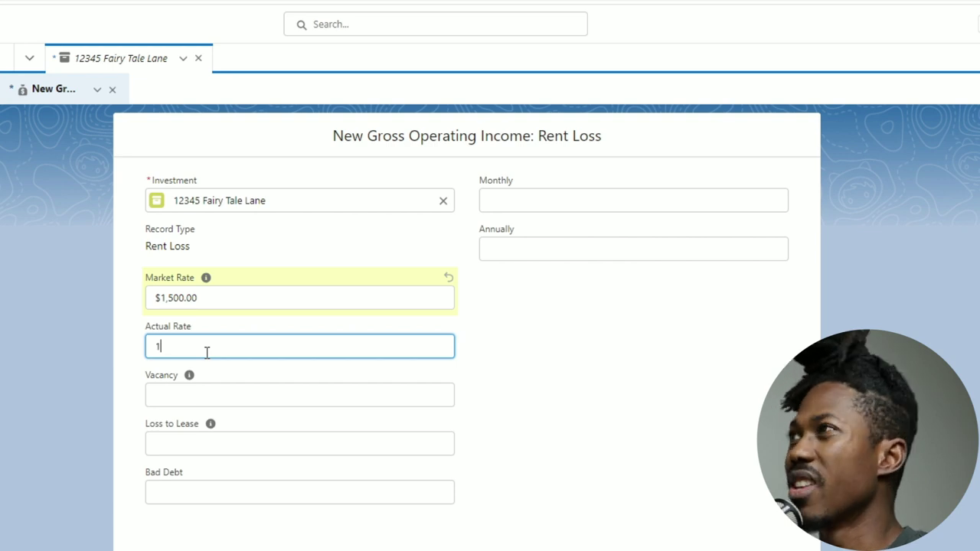
{"action": "left_click", "coordinate": [553, 389]}
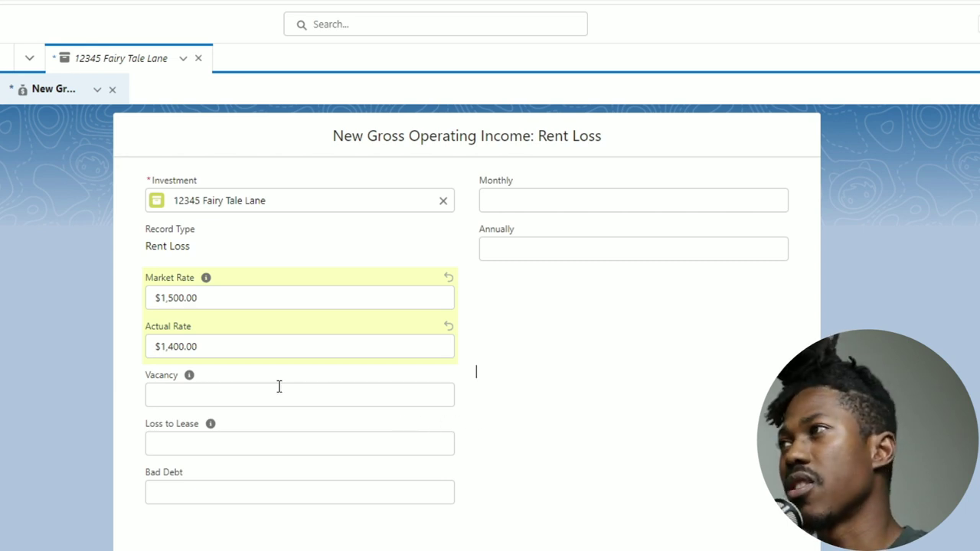
{"action": "mouse_move", "coordinate": [189, 378]}
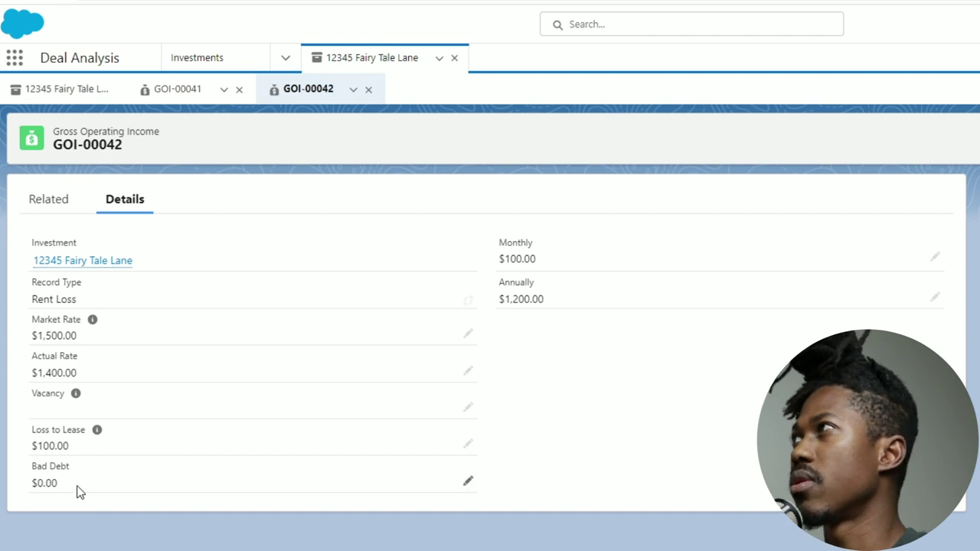
- Close GOI-00041, return to 12345 Fairy Tale Lane, and start a new Other Income entry
{"action": "left_click", "coordinate": [239, 89]}
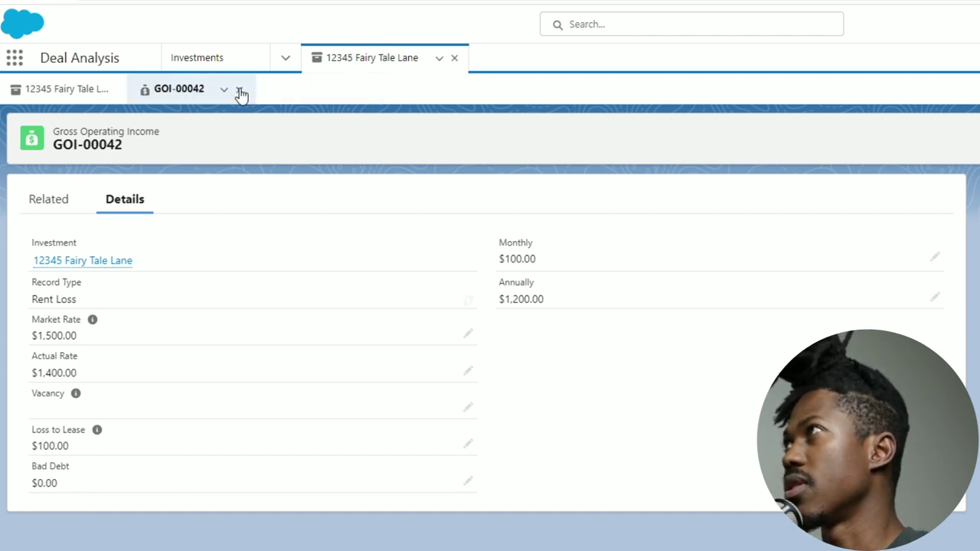
{"action": "left_click", "coordinate": [77, 90]}
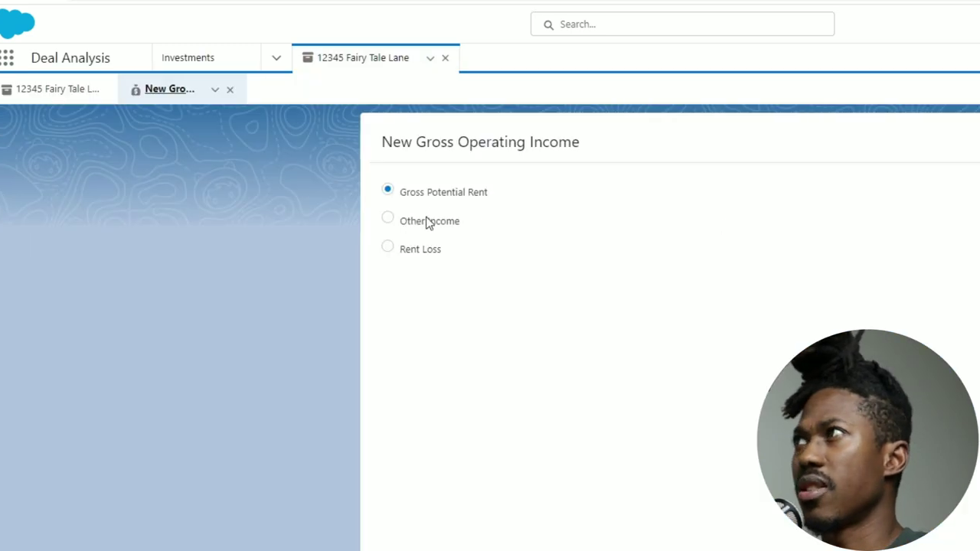
{"action": "left_click", "coordinate": [433, 221]}
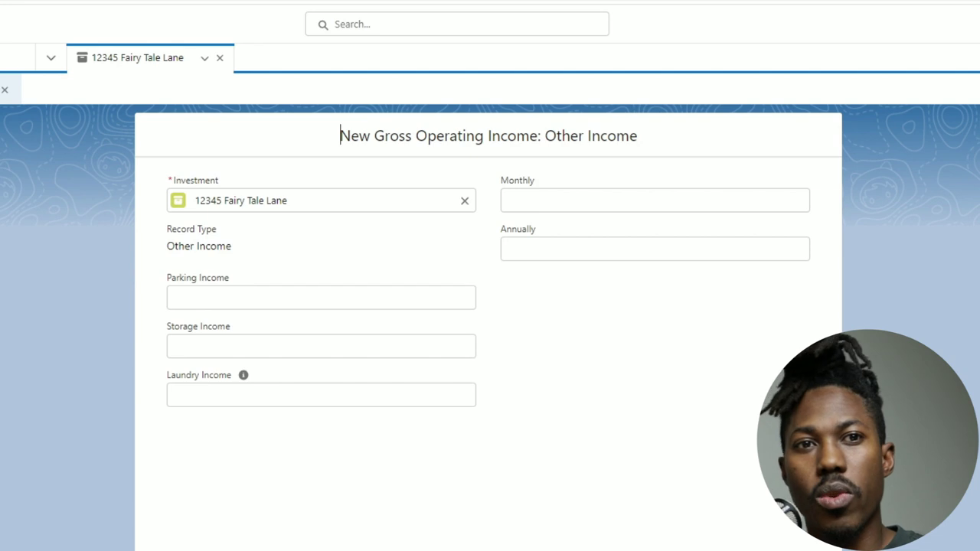
- Enter Other Income of $25 laundry, $50 storage and $0 parking
{"action": "left_click", "coordinate": [268, 394]}
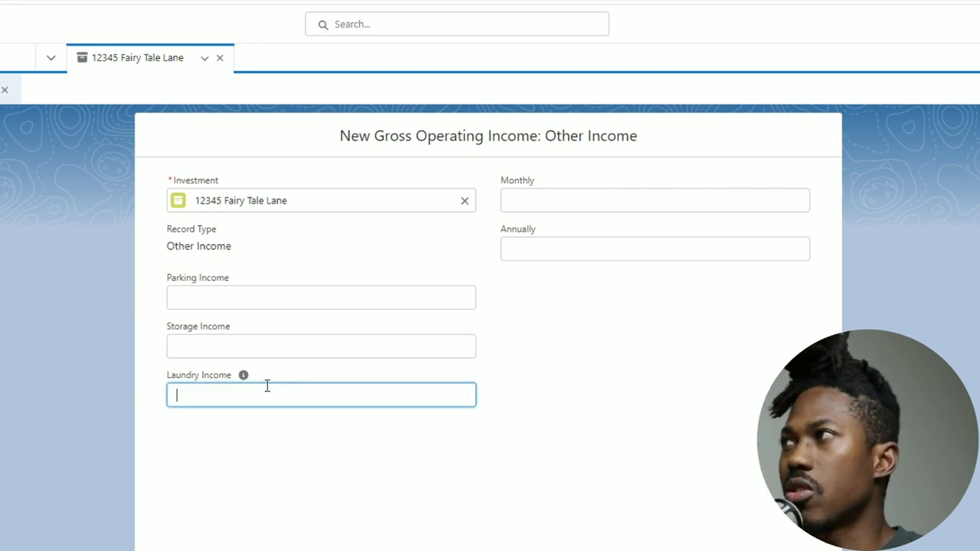
{"action": "type", "text": "25"}
{"action": "left_click", "coordinate": [273, 536]}
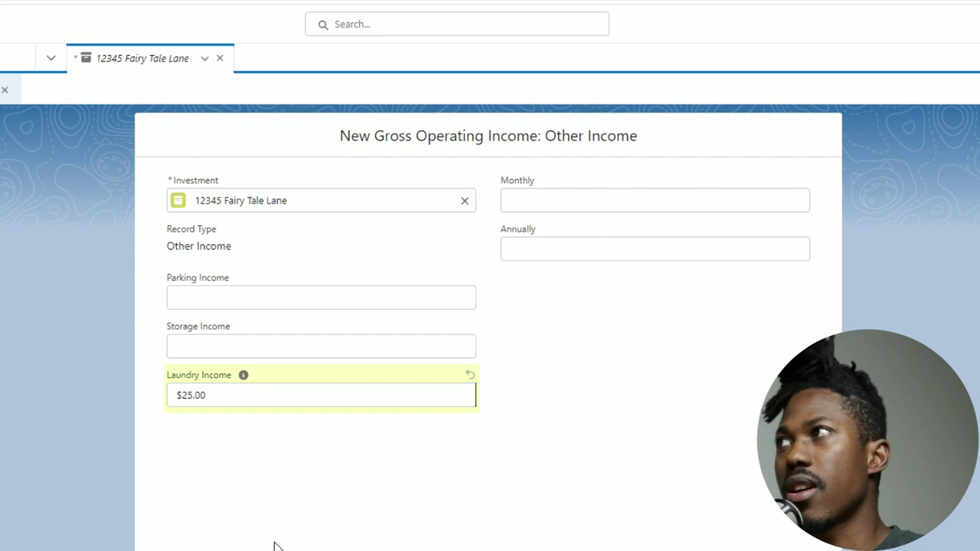
{"action": "left_click", "coordinate": [218, 346]}
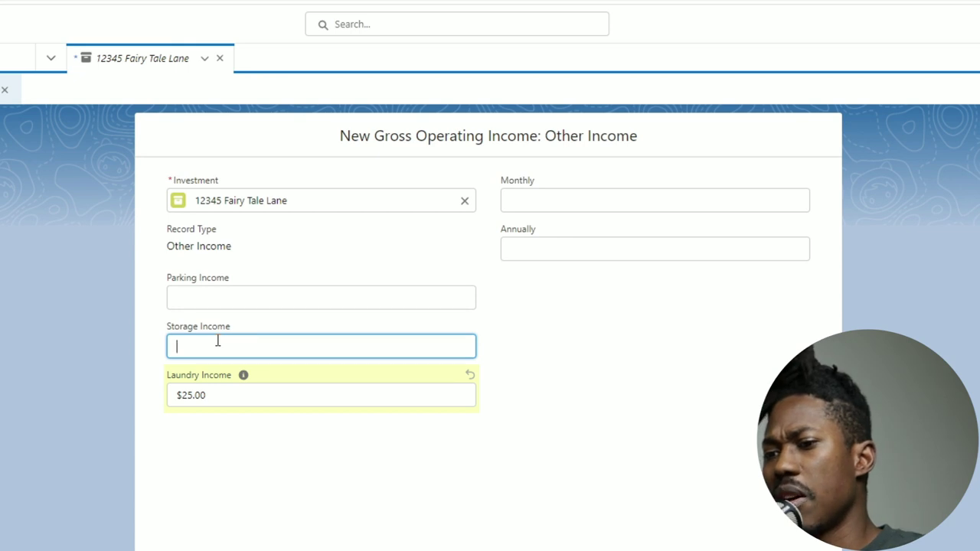
{"action": "type", "text": "50"}
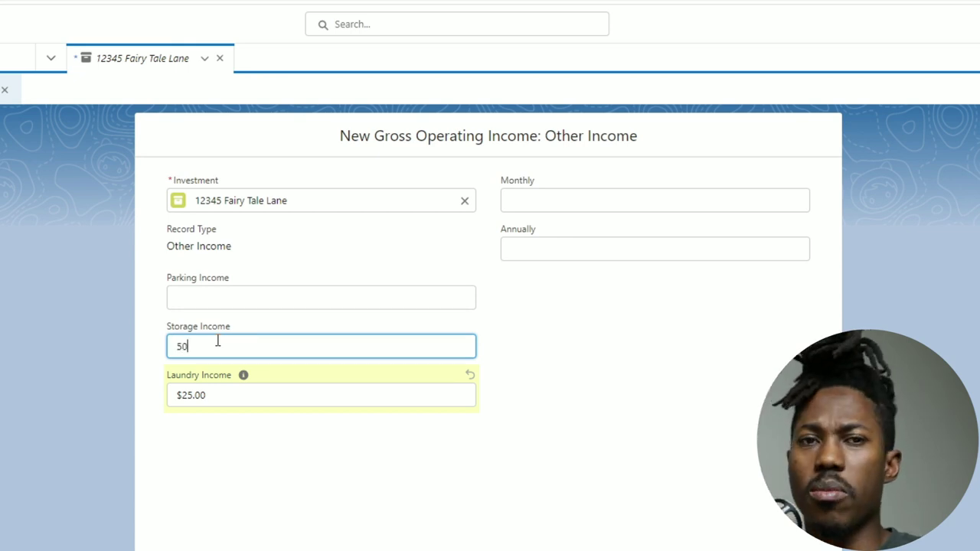
{"action": "key", "text": "Tab"}
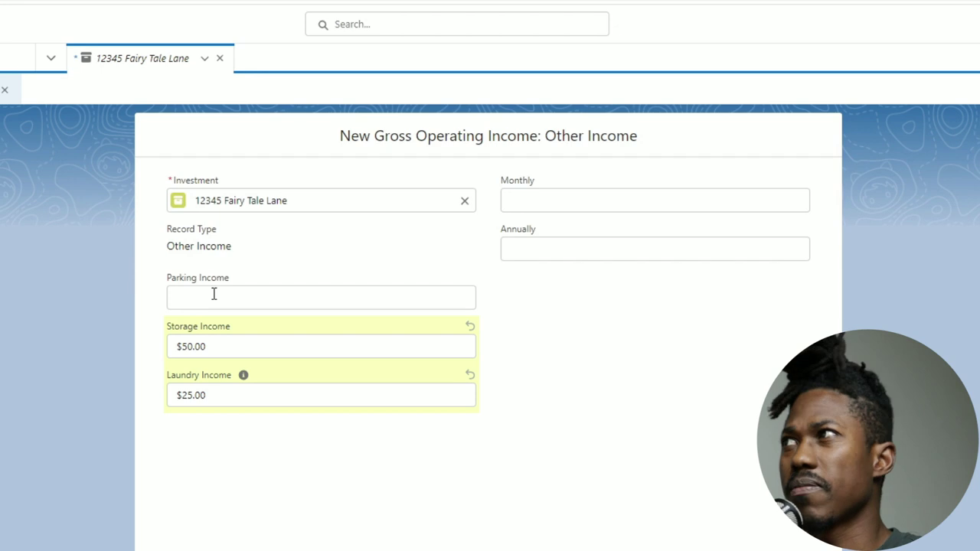
{"action": "left_click", "coordinate": [214, 295]}
{"action": "type", "text": "0"}
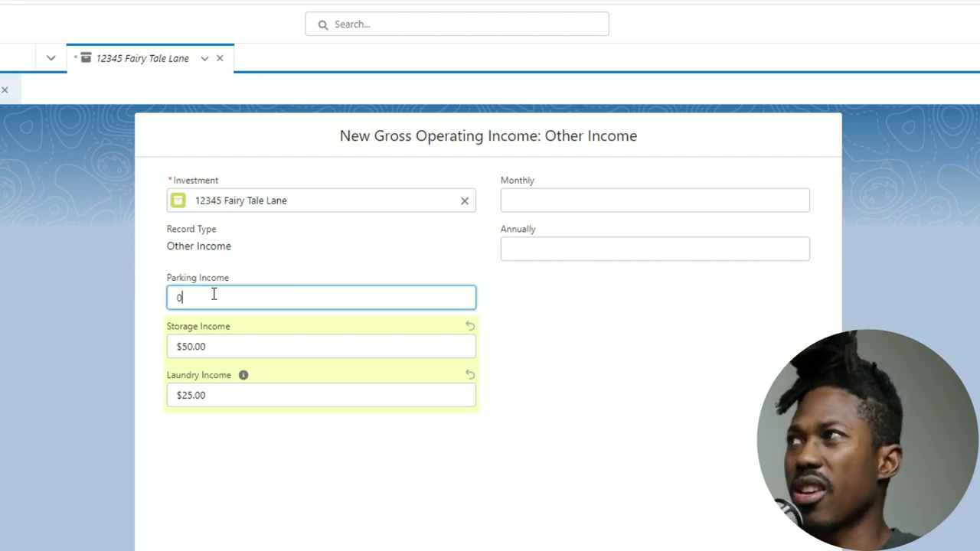
{"action": "left_click", "coordinate": [365, 544]}
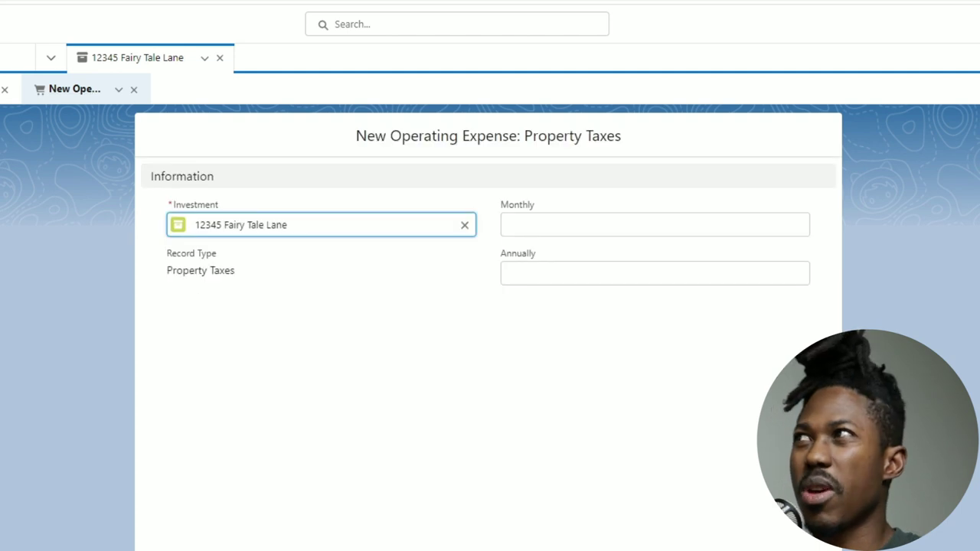
- Save a Property Taxes expense of $125 per month and return to the investment
{"action": "left_click", "coordinate": [534, 228]}
{"action": "type", "text": "125"}
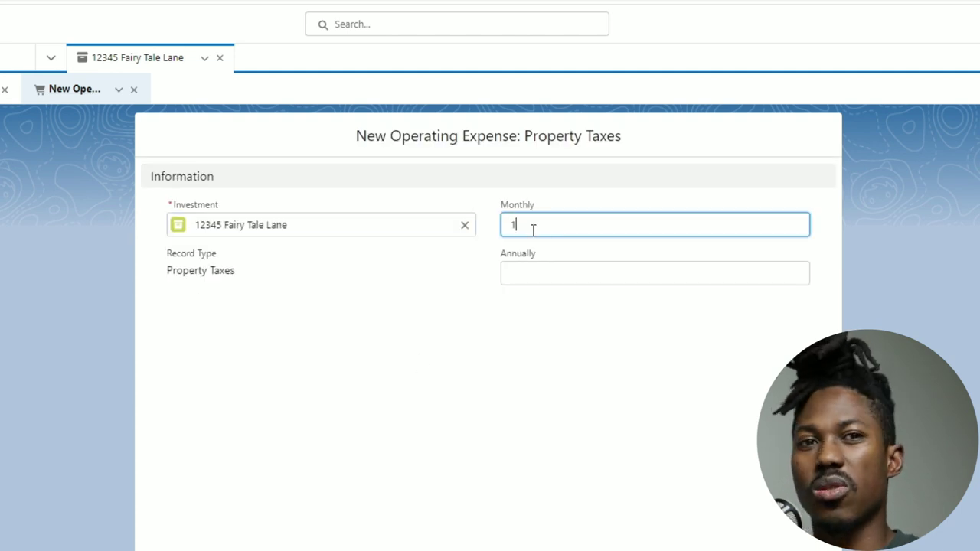
{"action": "left_click", "coordinate": [540, 430]}
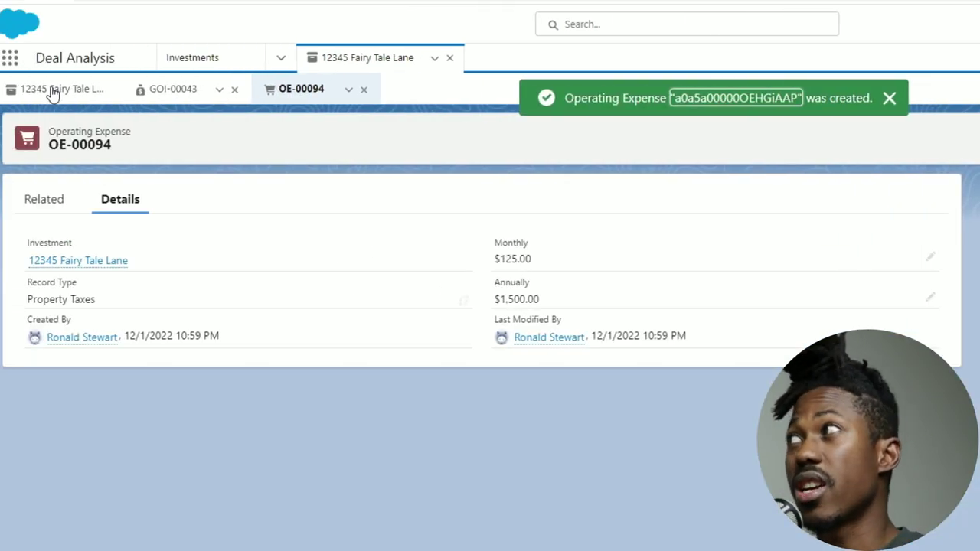
{"action": "left_click", "coordinate": [53, 92]}
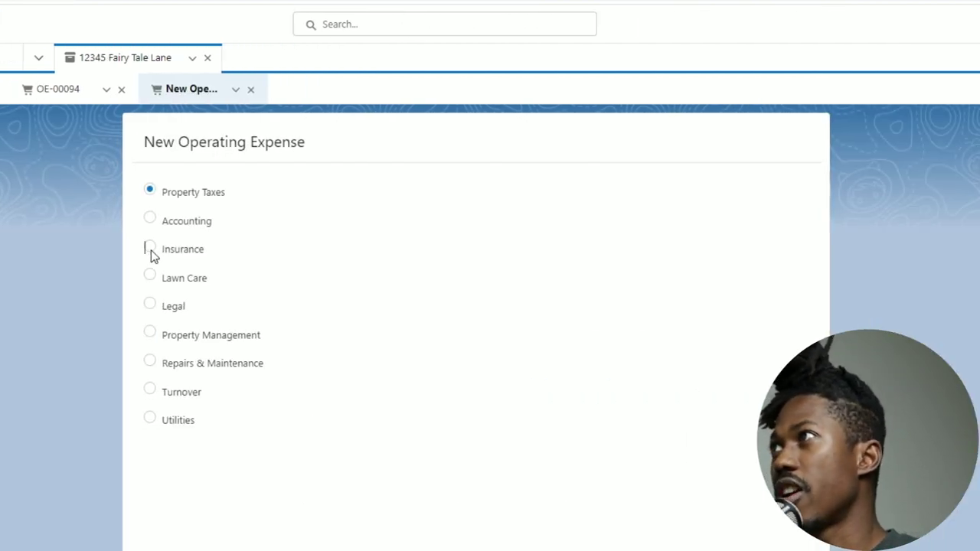
- Add an Insurance operating expense of $80 per month and go back to the investment record
{"action": "left_click", "coordinate": [151, 251]}
{"action": "left_click", "coordinate": [498, 494]}
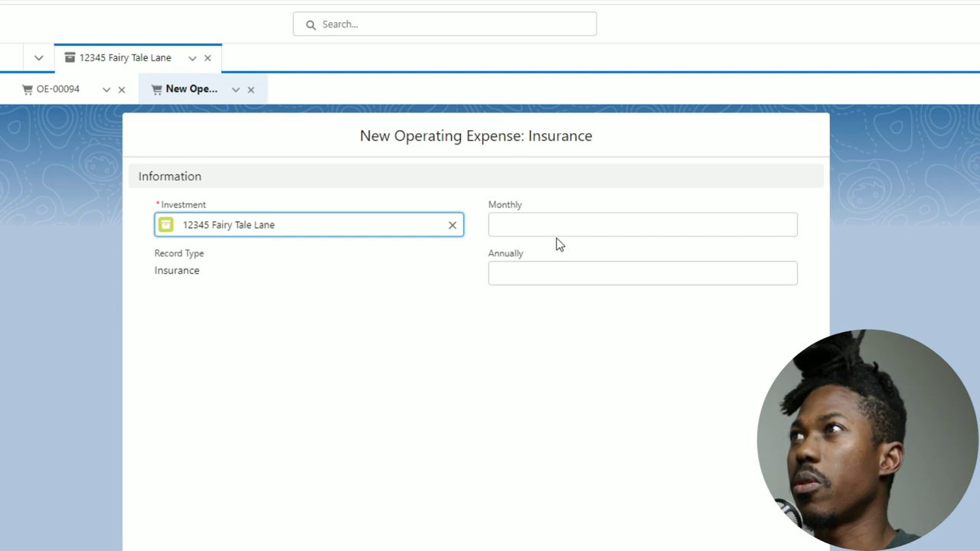
{"action": "left_click", "coordinate": [564, 222]}
{"action": "type", "text": "80"}
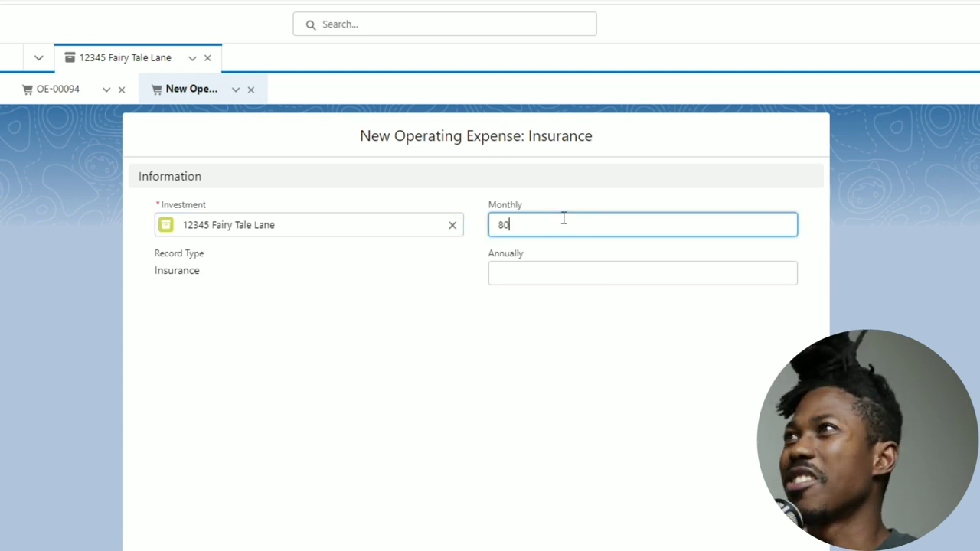
{"action": "key", "text": "Tab"}
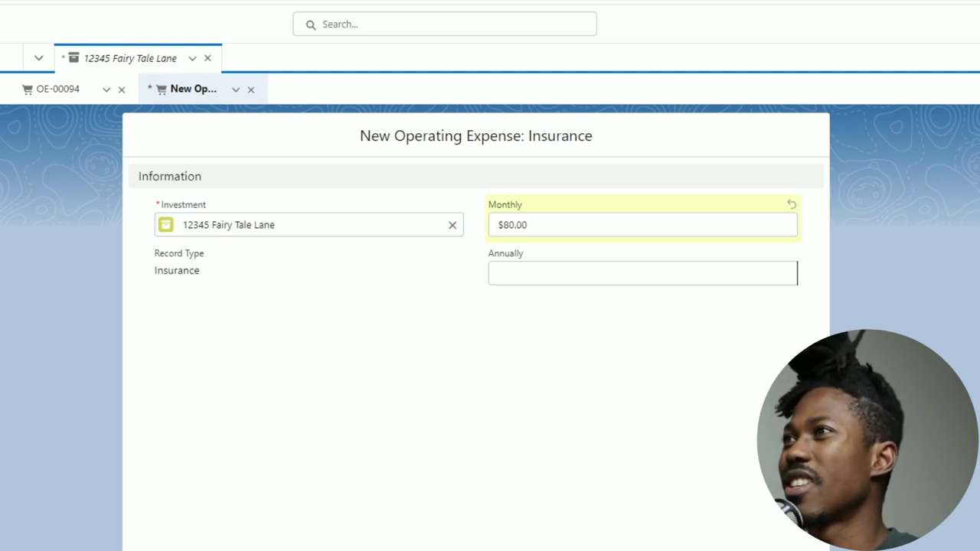
{"action": "key", "text": "Return"}
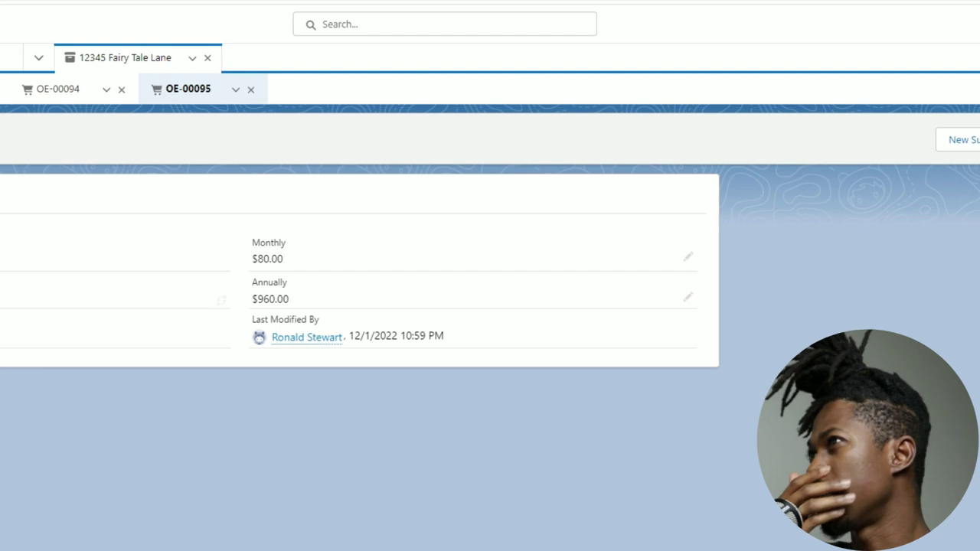
{"action": "left_click", "coordinate": [83, 96]}
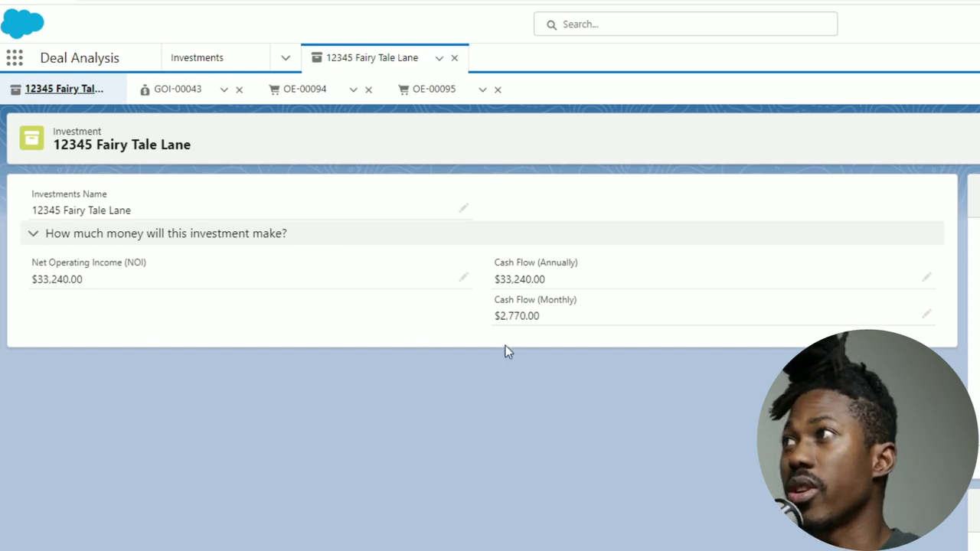
- Add a $280 monthly Property Management expense and check the NOI drops to $29,880
{"action": "scroll", "coordinate": [596, 336], "scroll_direction": "down", "scroll_amount": 2}
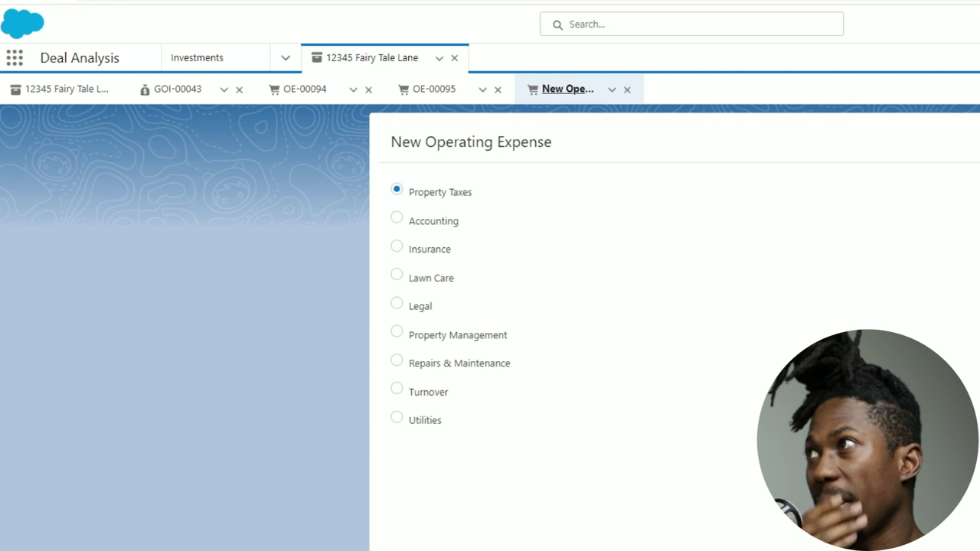
{"action": "left_click", "coordinate": [451, 337]}
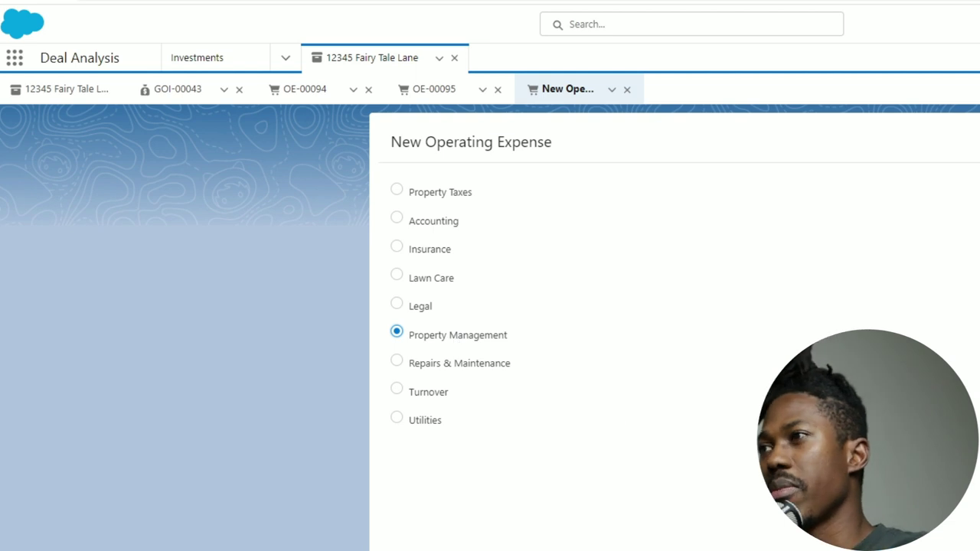
{"action": "left_click", "coordinate": [814, 224]}
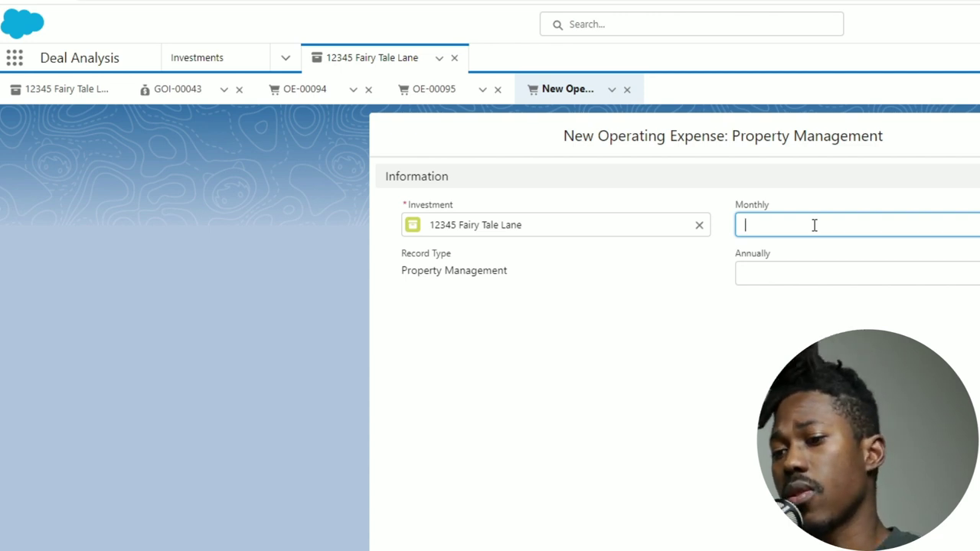
{"action": "type", "text": "280"}
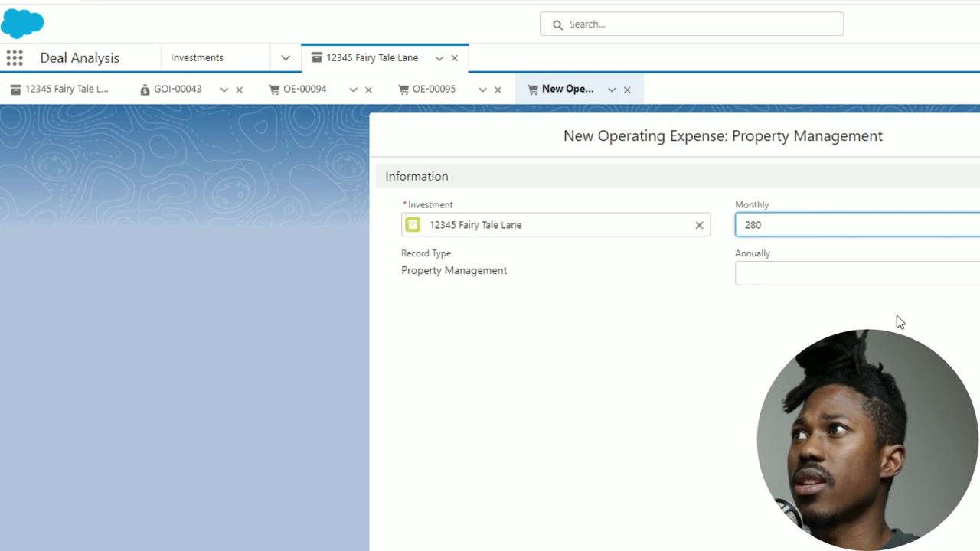
{"action": "key", "text": "Return"}
{"action": "left_click", "coordinate": [67, 88]}
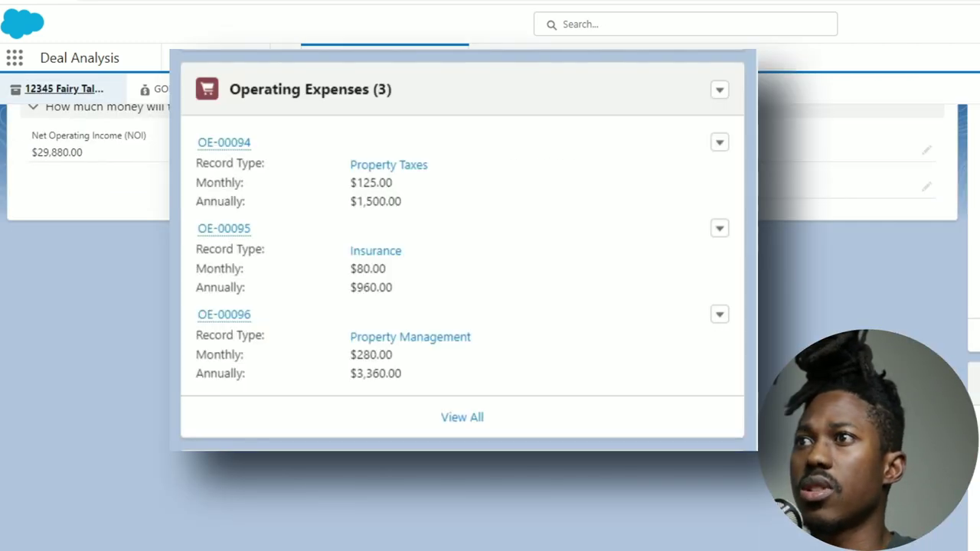
{"action": "scroll", "coordinate": [490, 153], "scroll_direction": "down", "scroll_amount": 1}
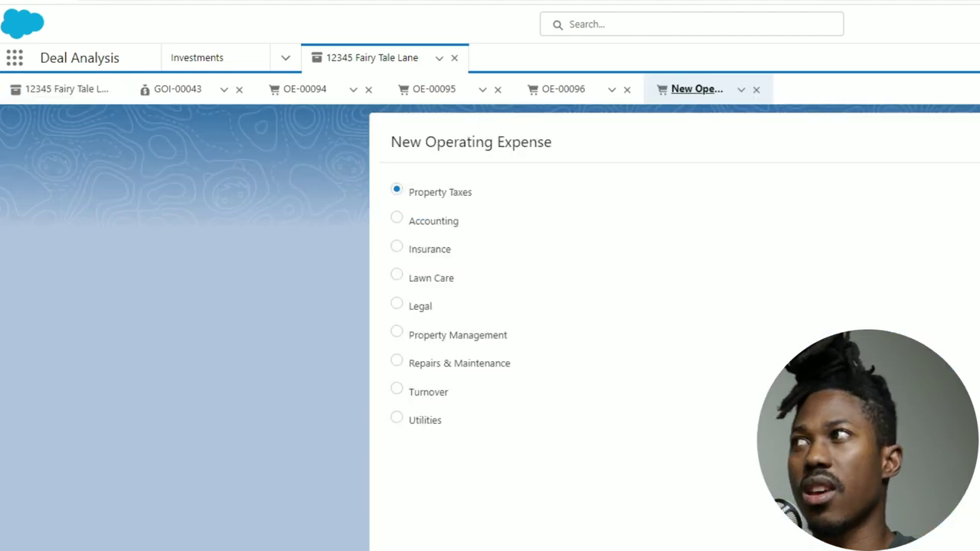
- Save a $60 monthly Repairs & Maintenance expense and return to the 12345 Fairy Tale Lane record
{"action": "left_click", "coordinate": [452, 365]}
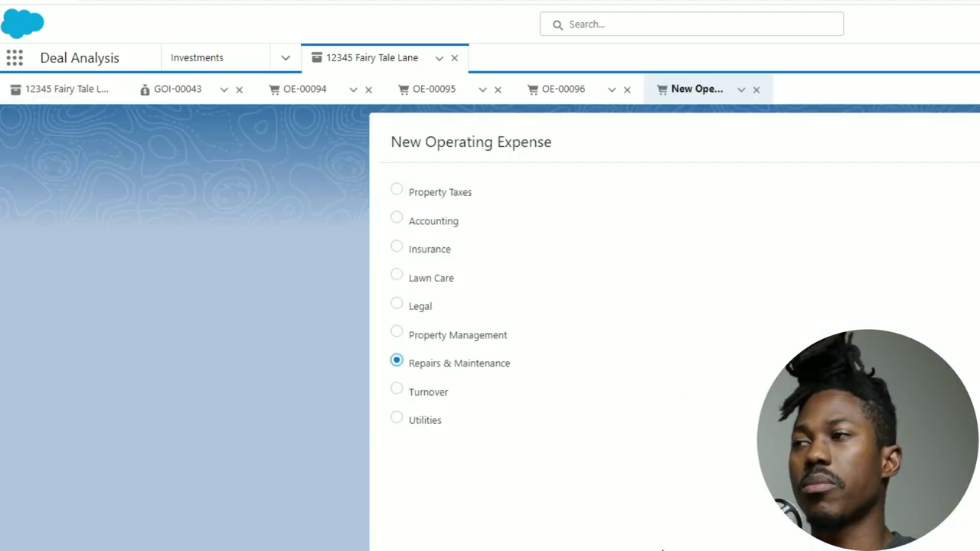
{"action": "left_click", "coordinate": [812, 225]}
{"action": "type", "text": "60"}
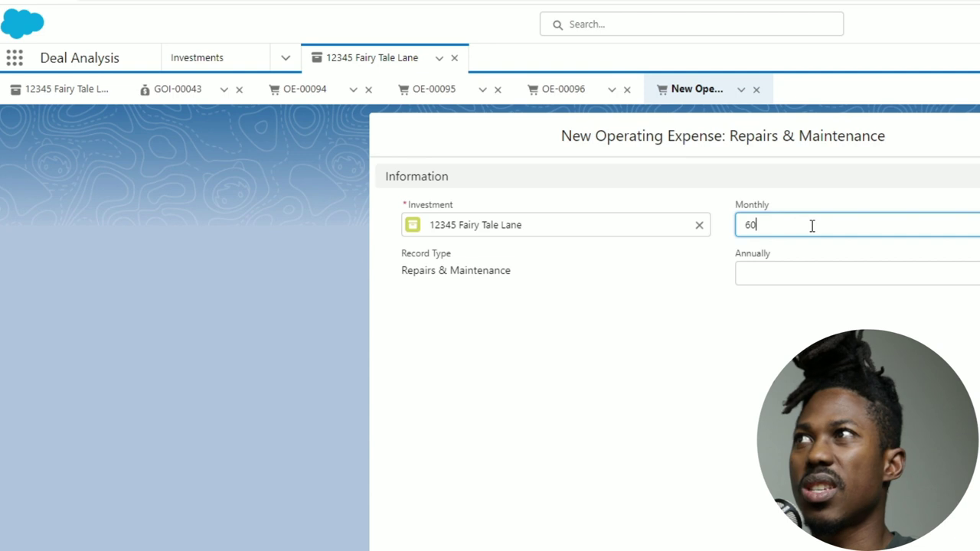
{"action": "key", "text": "Tab"}
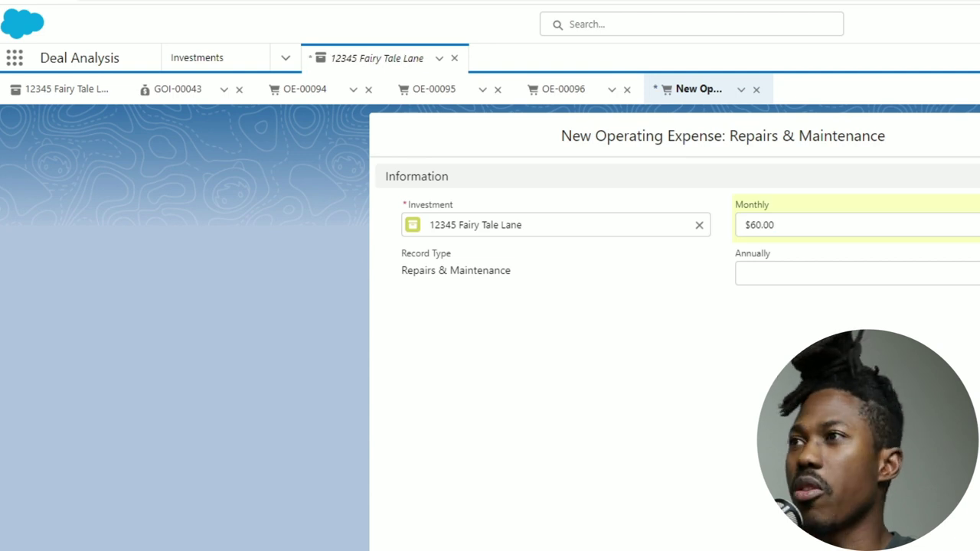
{"action": "key", "text": "ctrl+s"}
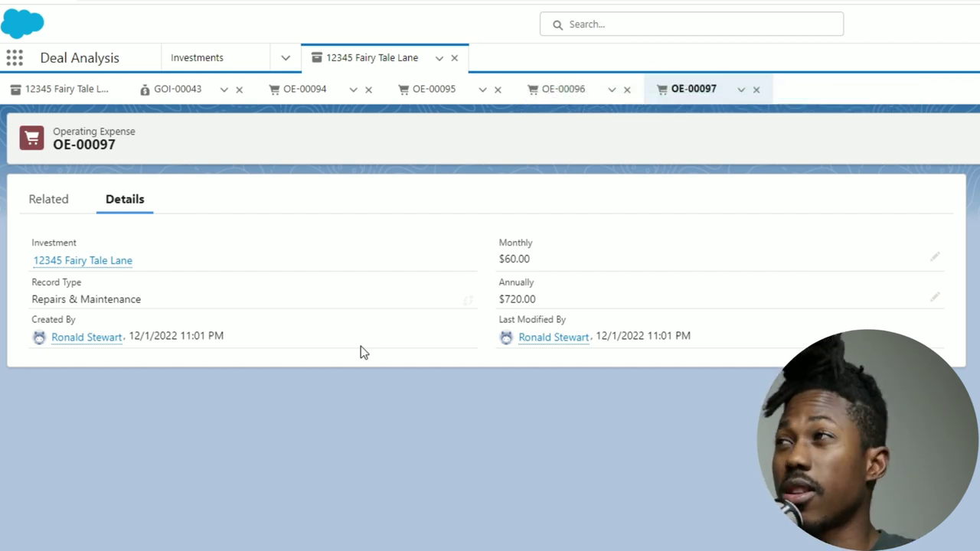
{"action": "left_click", "coordinate": [65, 89]}
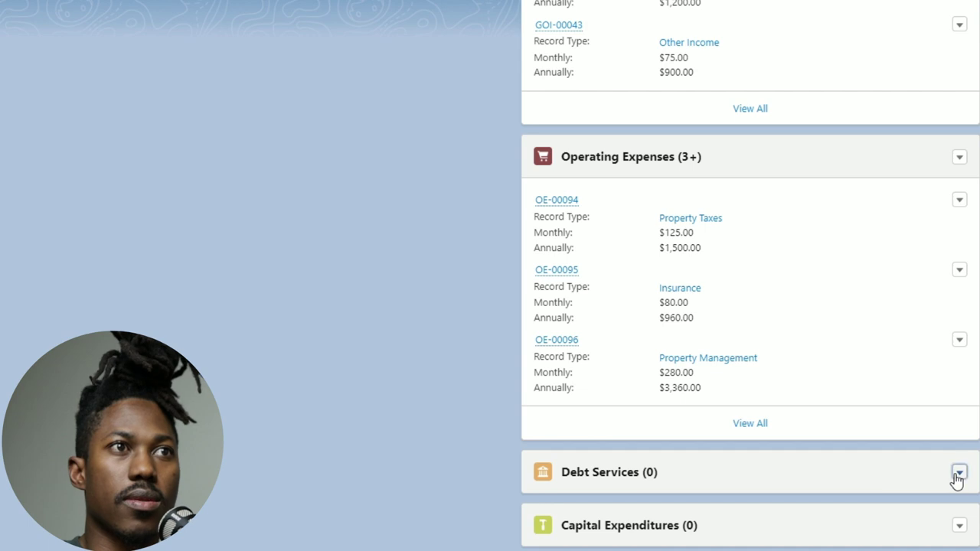
{"action": "left_click", "coordinate": [958, 473]}
- Create debt service DS-00028 at $960 monthly, then return to the investment
{"action": "left_click", "coordinate": [939, 498]}
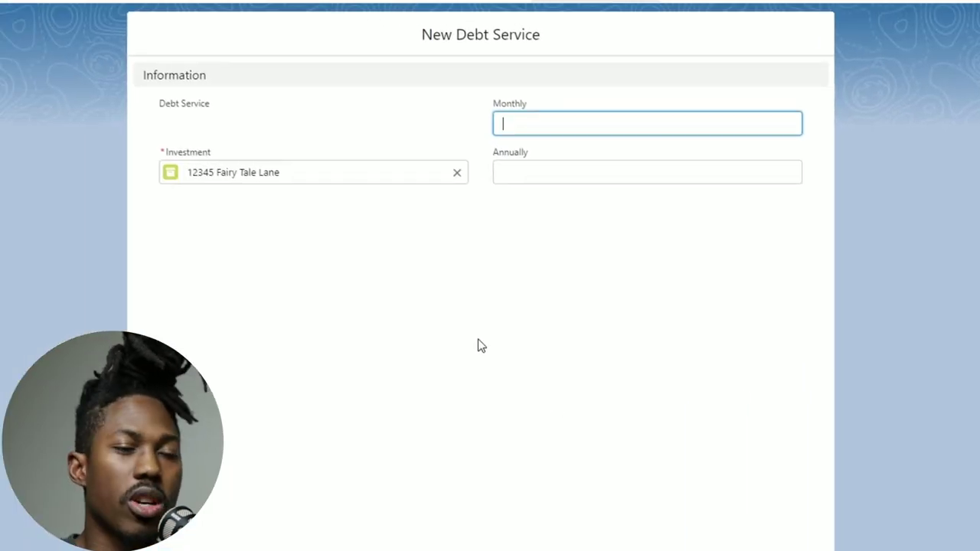
{"action": "type", "text": "900"}
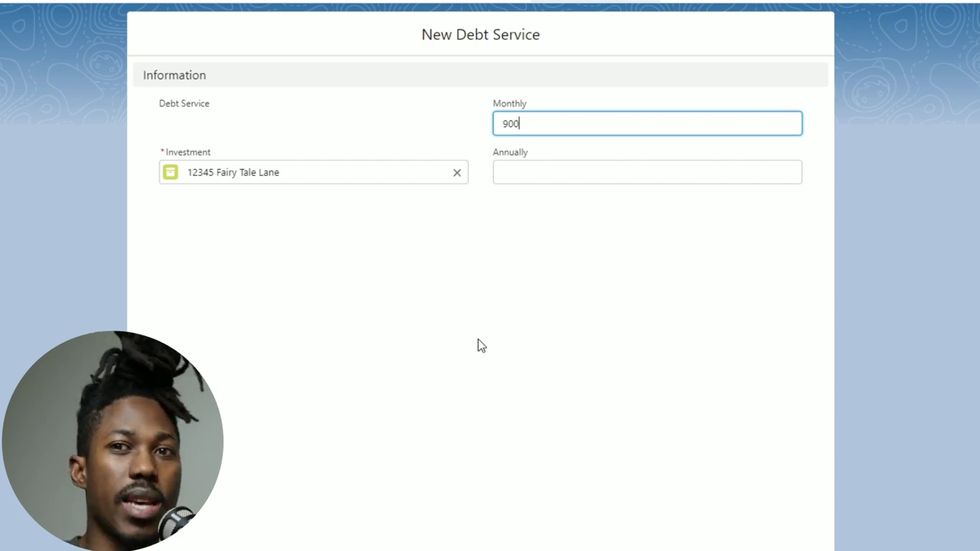
{"action": "key", "text": "BackSpace"}
{"action": "key", "text": "BackSpace"}
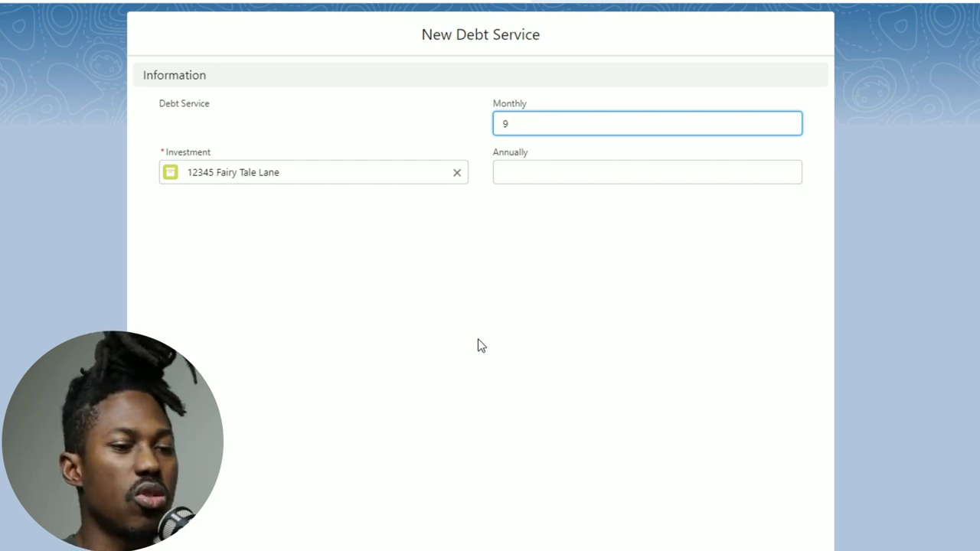
{"action": "type", "text": "60"}
{"action": "left_click", "coordinate": [562, 468]}
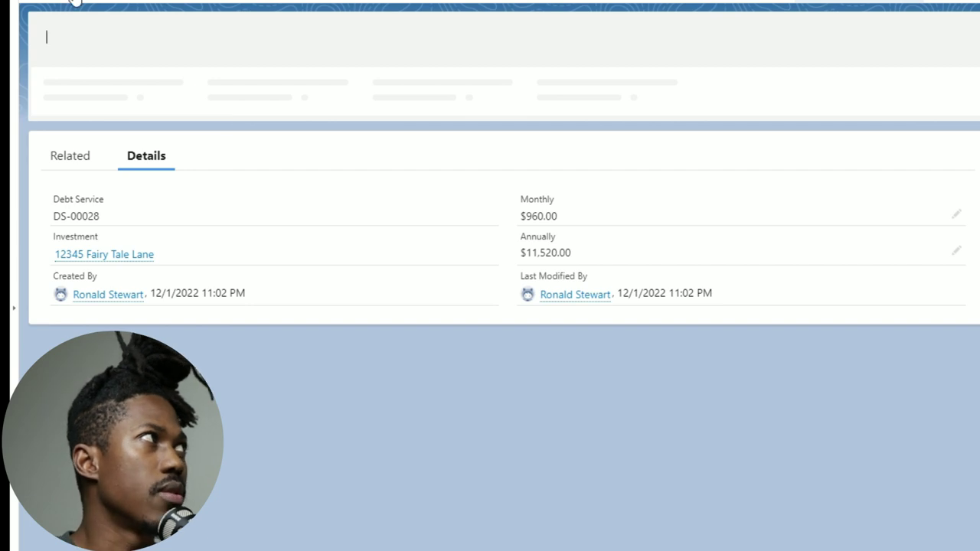
{"action": "left_click", "coordinate": [82, 11]}
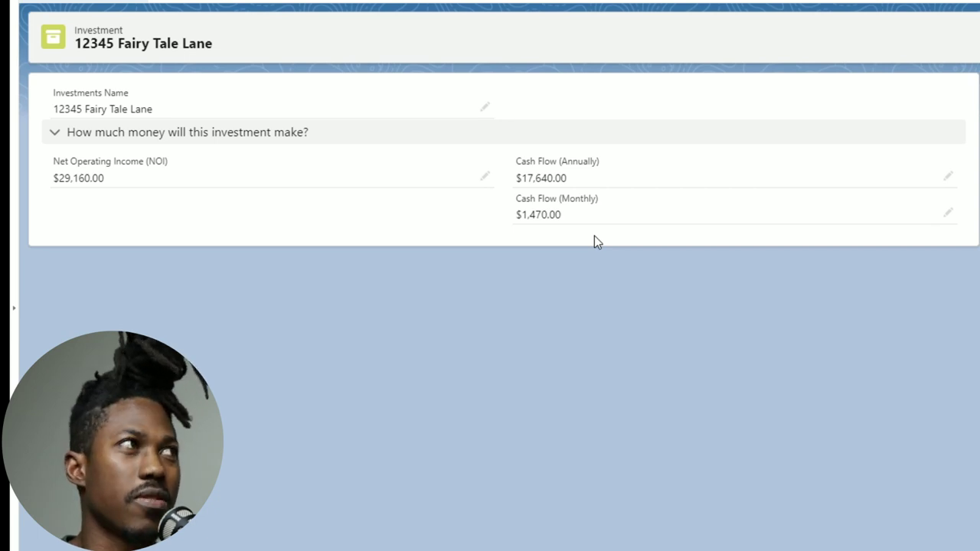
- Start a new capital expenditure from the 12345 Fairy Tale Lane Capital Expenditures list
{"action": "scroll", "coordinate": [595, 235], "scroll_direction": "down", "scroll_amount": 10}
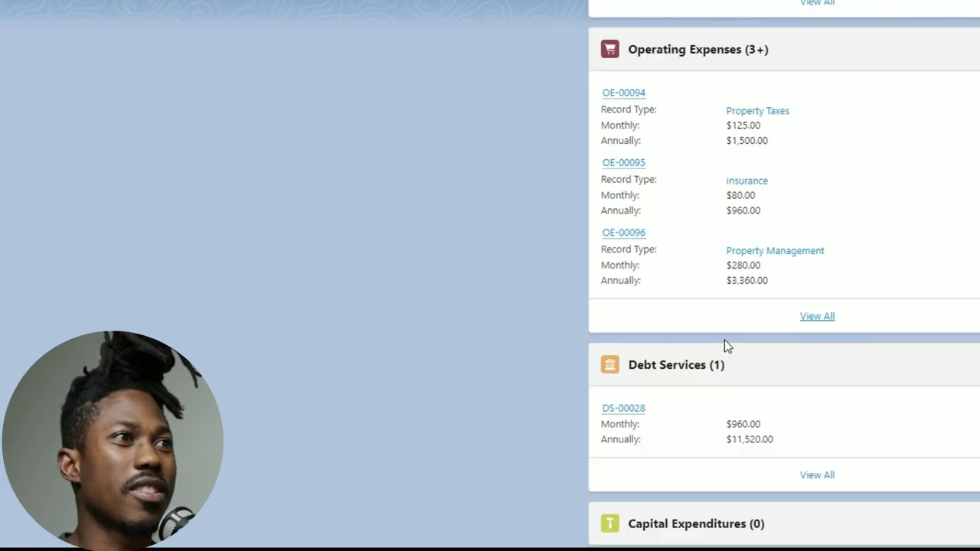
{"action": "left_click", "coordinate": [951, 500]}
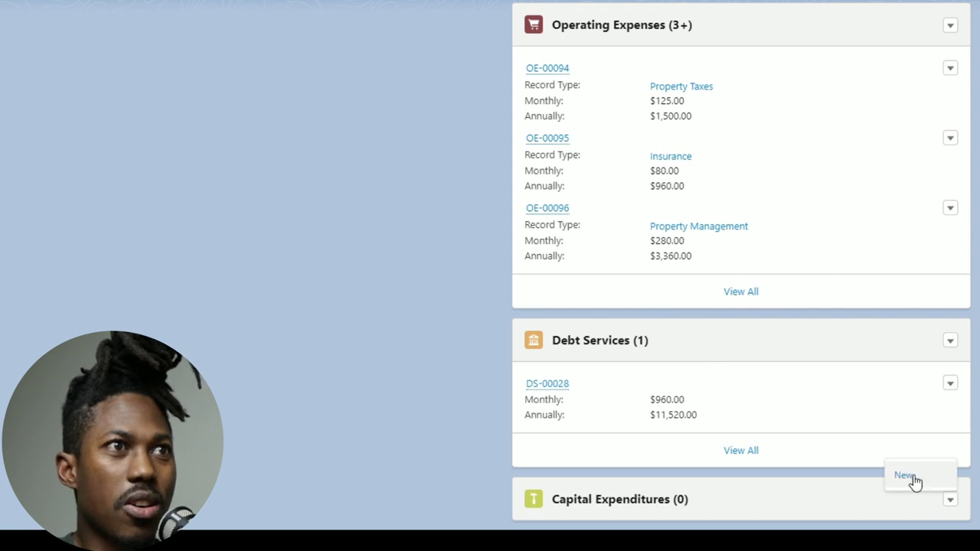
{"action": "left_click", "coordinate": [911, 475]}
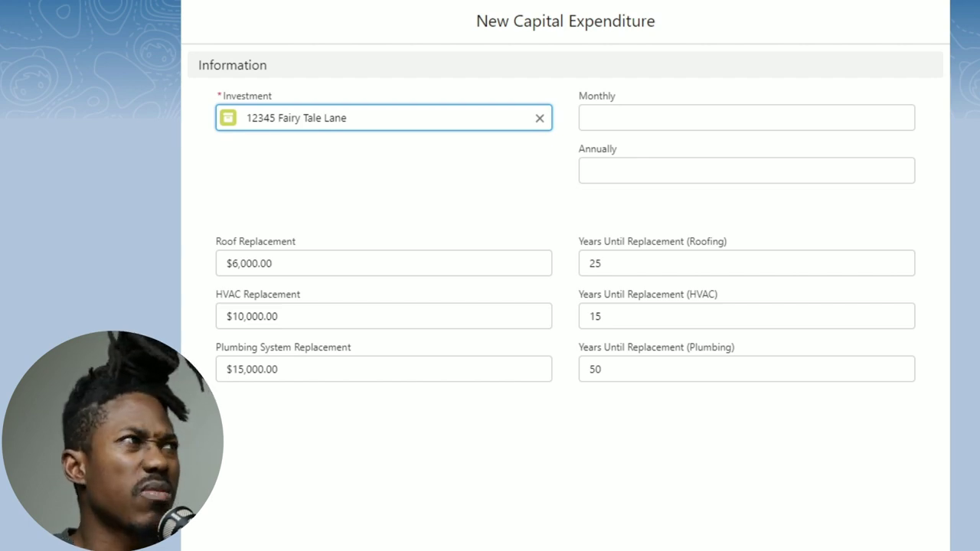
- Change years until replacement to 10 for HVAC (from 15) and 30 for plumbing (from 50)
{"action": "left_click", "coordinate": [629, 317]}
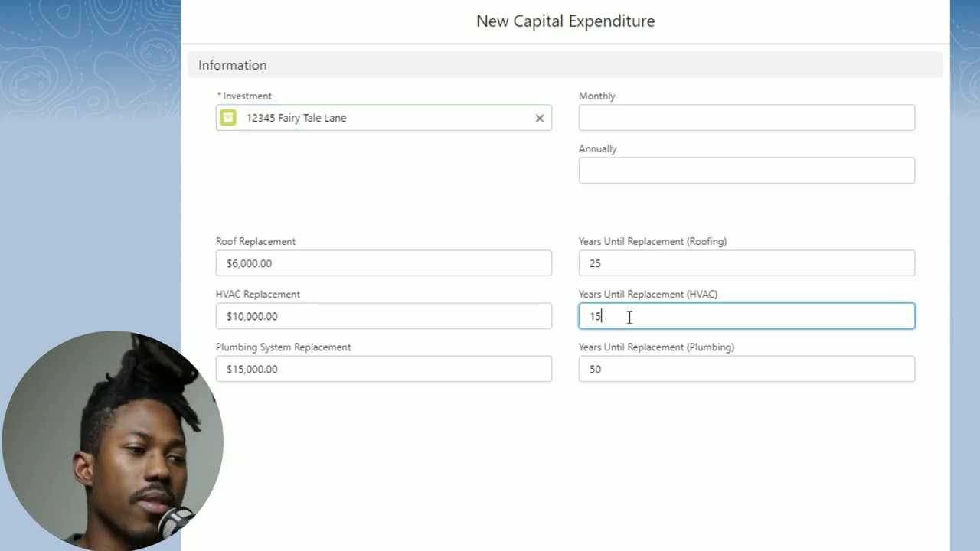
{"action": "key", "text": "BackSpace"}
{"action": "key", "text": "BackSpace"}
{"action": "type", "text": "10"}
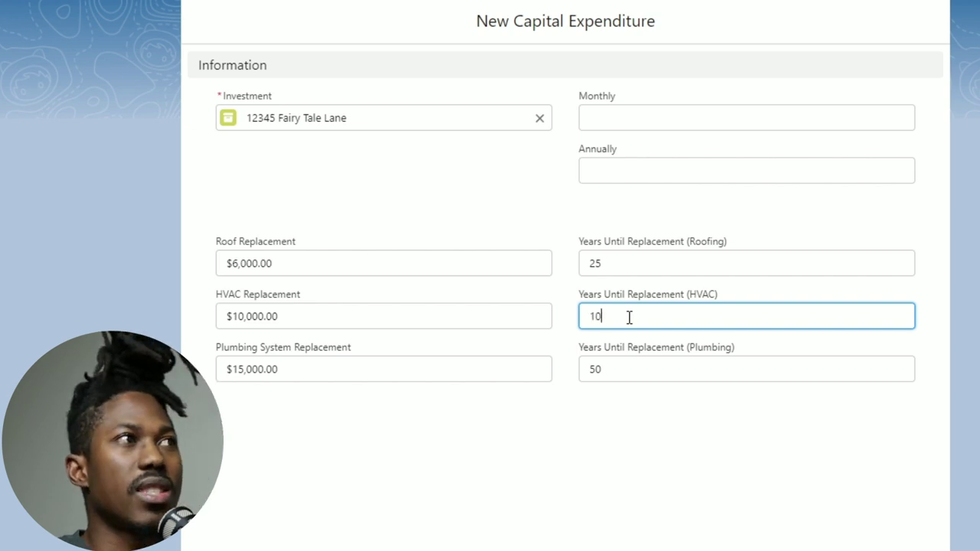
{"action": "left_click", "coordinate": [597, 283]}
{"action": "left_click", "coordinate": [613, 262]}
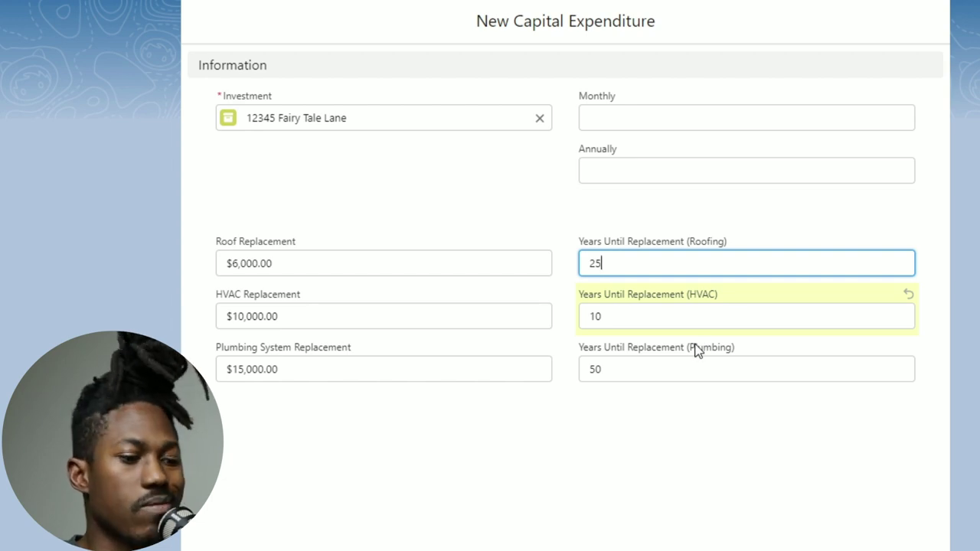
{"action": "left_click_drag", "start_coordinate": [636, 380], "coordinate": [551, 388]}
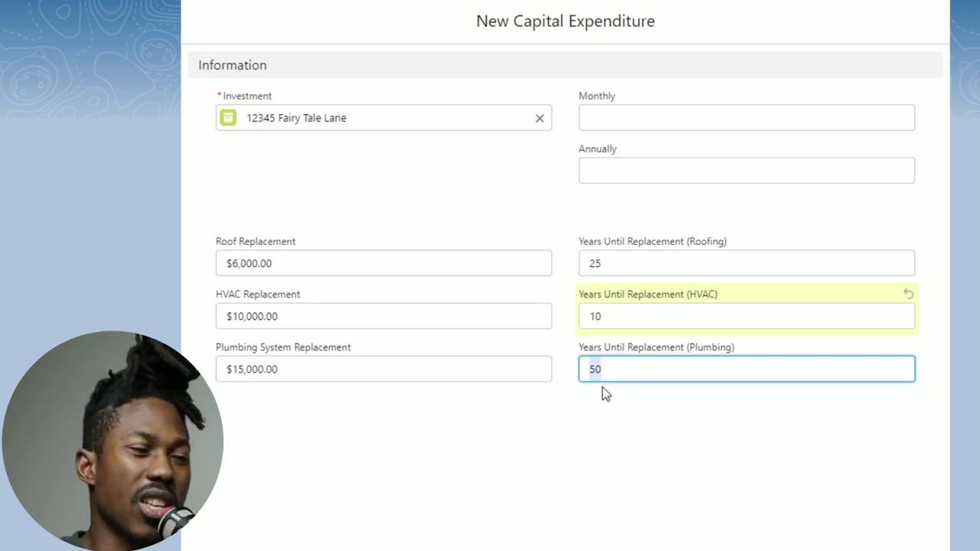
{"action": "type", "text": "3"}
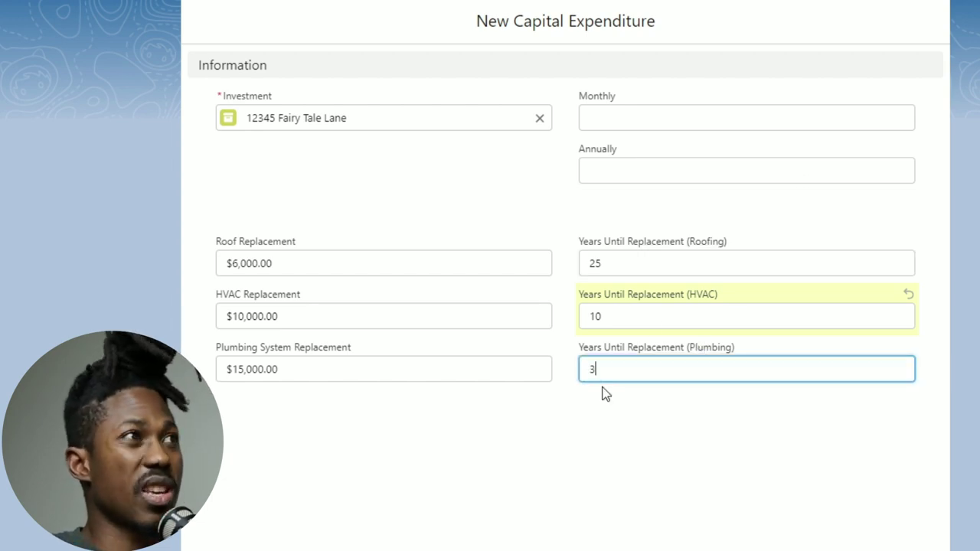
{"action": "type", "text": "0"}
{"action": "left_click", "coordinate": [626, 536]}
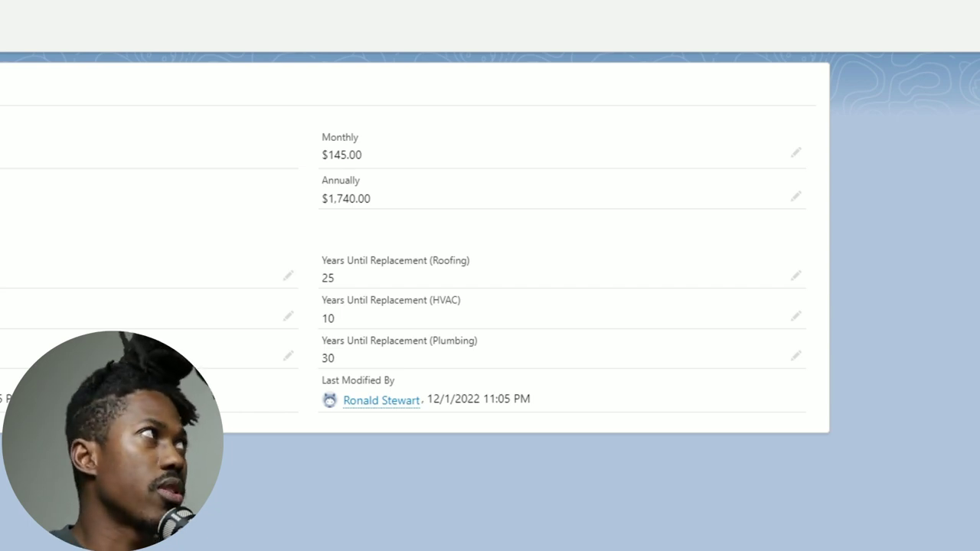
- Go back to the 12345 Fairy Tale Lane investment to see cash flow reduced to $1,325.00 monthly
{"action": "left_click", "coordinate": [79, 115]}
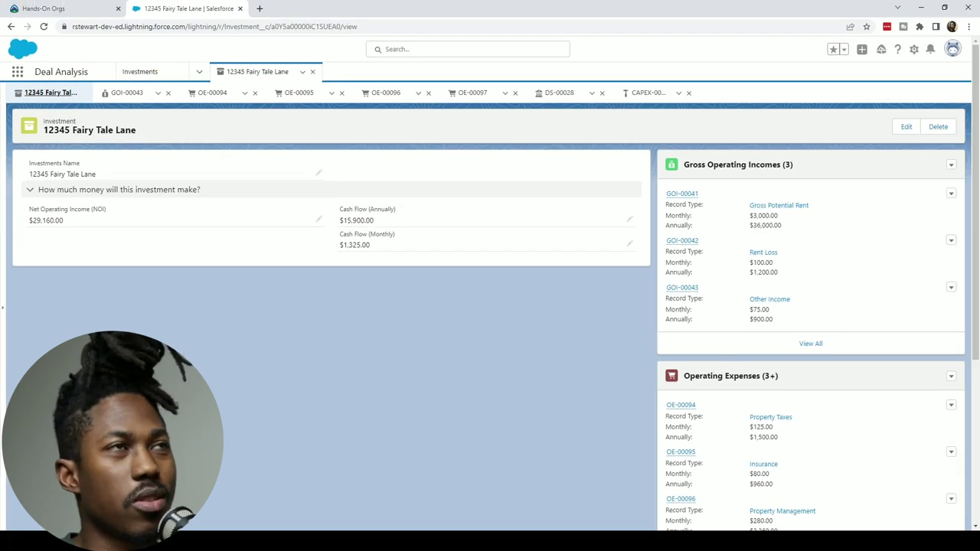
{"action": "left_click", "coordinate": [951, 195]}
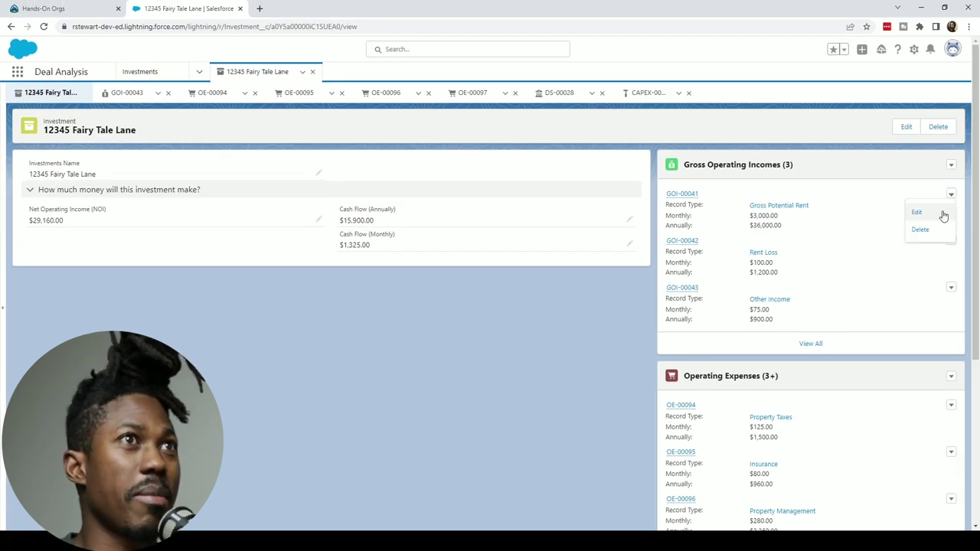
- Edit GOI-00041 to a $1,100 market rate and save, giving $2,200.00 monthly rent
{"action": "left_click", "coordinate": [951, 195]}
{"action": "left_click", "coordinate": [951, 196]}
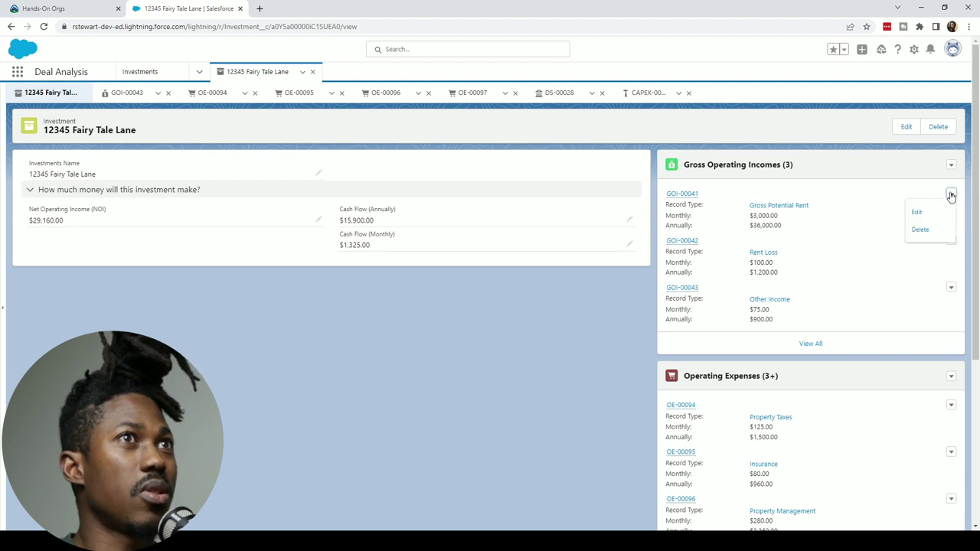
{"action": "left_click", "coordinate": [917, 213]}
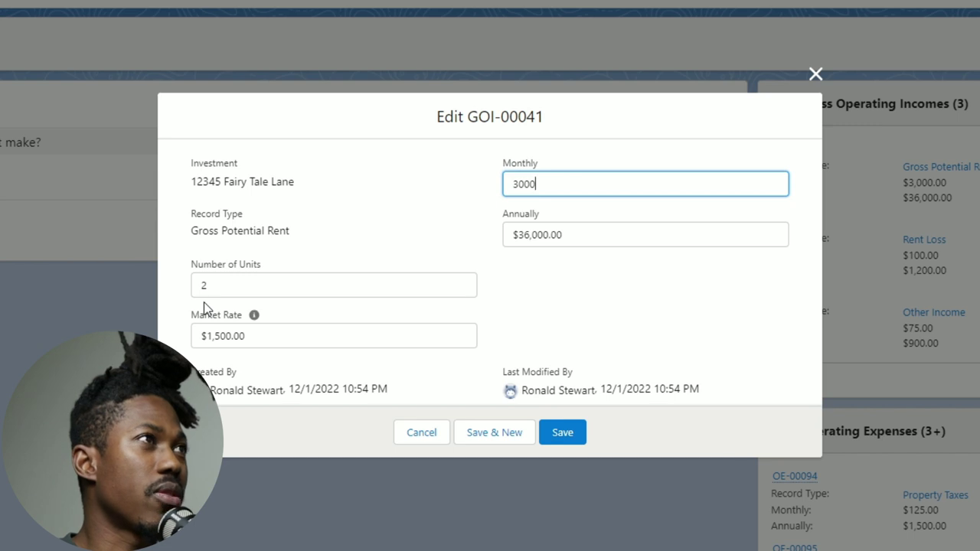
{"action": "left_click", "coordinate": [196, 337]}
{"action": "key", "text": "BackSpace"}
{"action": "key", "text": "BackSpace"}
{"action": "key", "text": "BackSpace"}
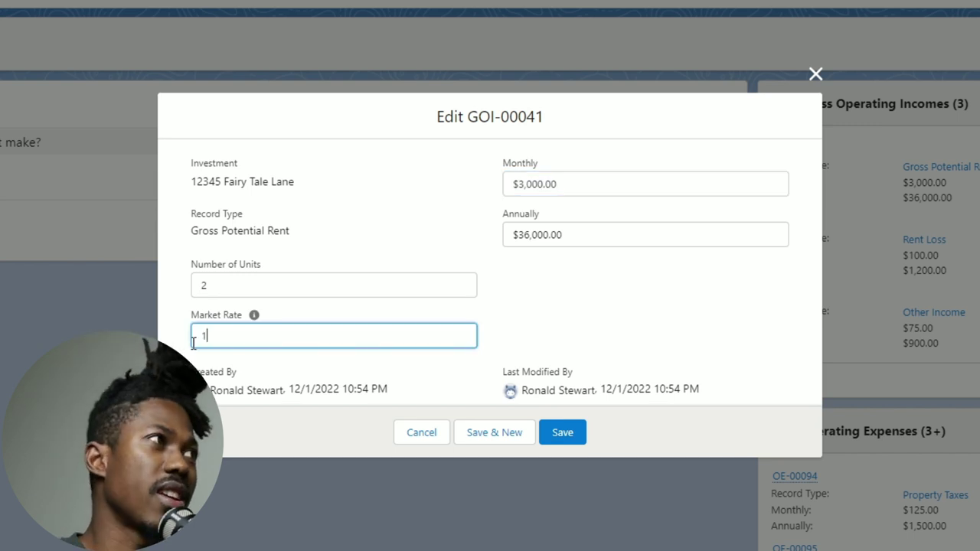
{"action": "type", "text": "100"}
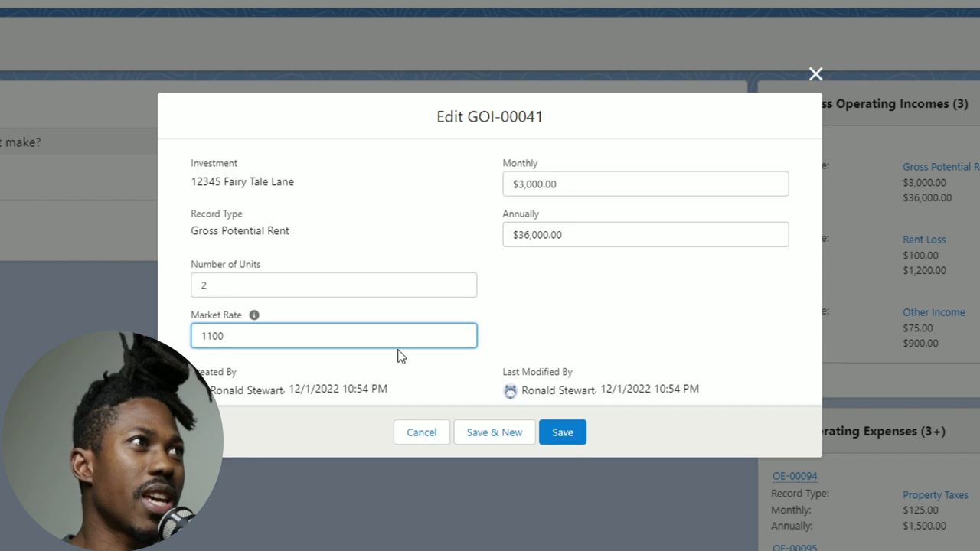
{"action": "left_click", "coordinate": [514, 346]}
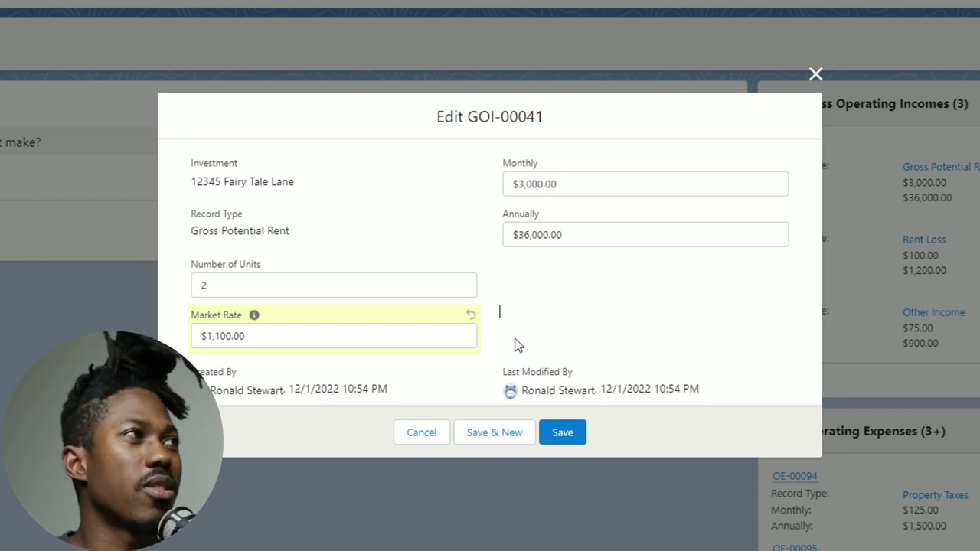
{"action": "left_click", "coordinate": [563, 433]}
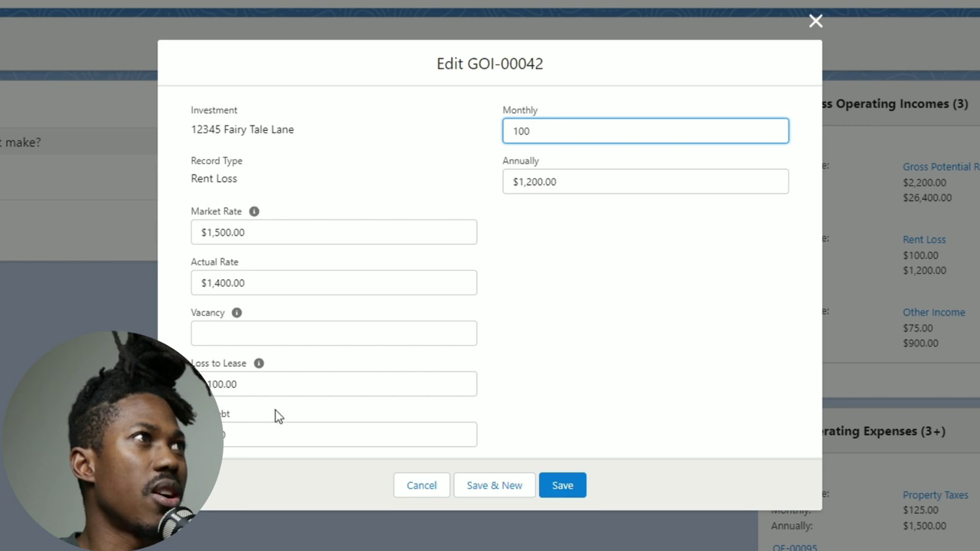
- Discard the GOI-00042 edit form and bring up that rent loss row's actions
{"action": "left_click", "coordinate": [816, 23]}
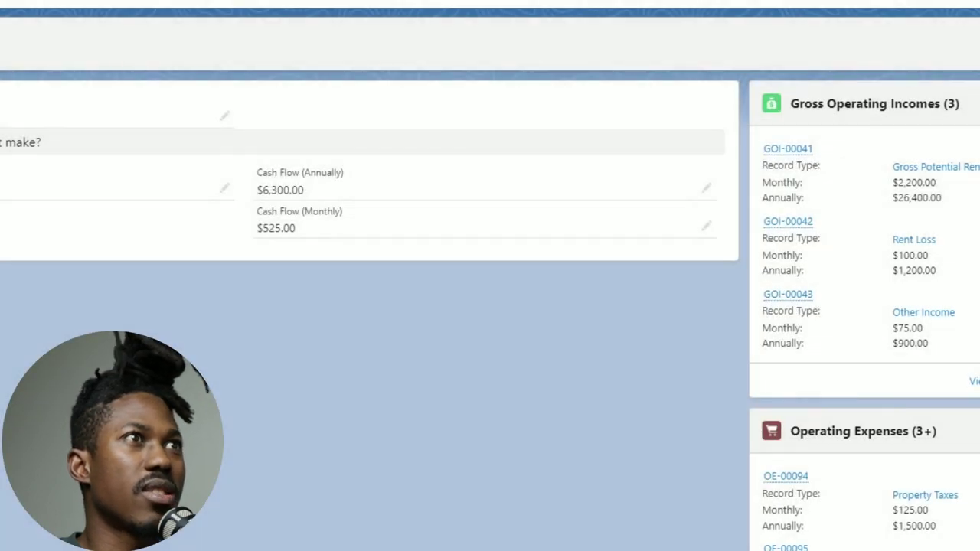
{"action": "left_click", "coordinate": [940, 221]}
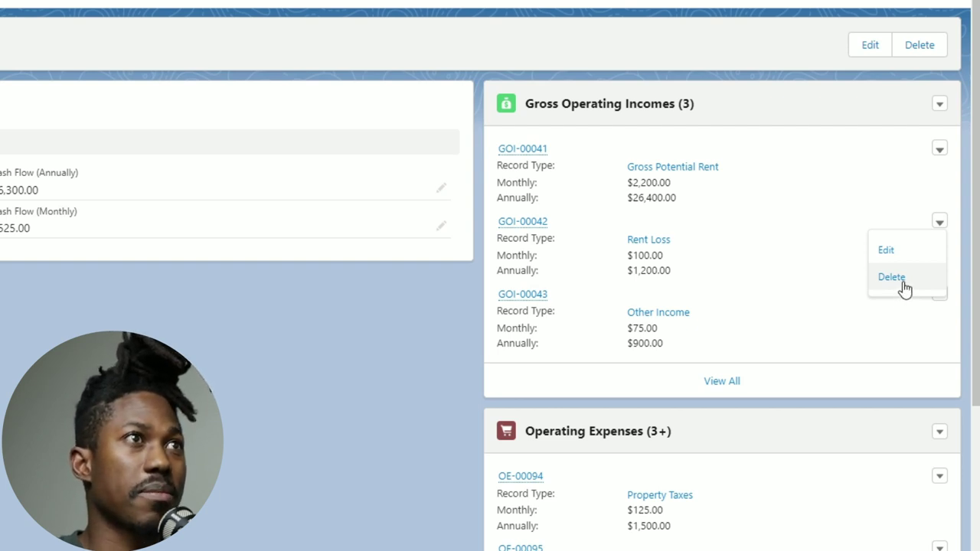
- Delete rent loss GOI-00042 and confirm, leaving $625.00 monthly cash flow
{"action": "left_click", "coordinate": [903, 281]}
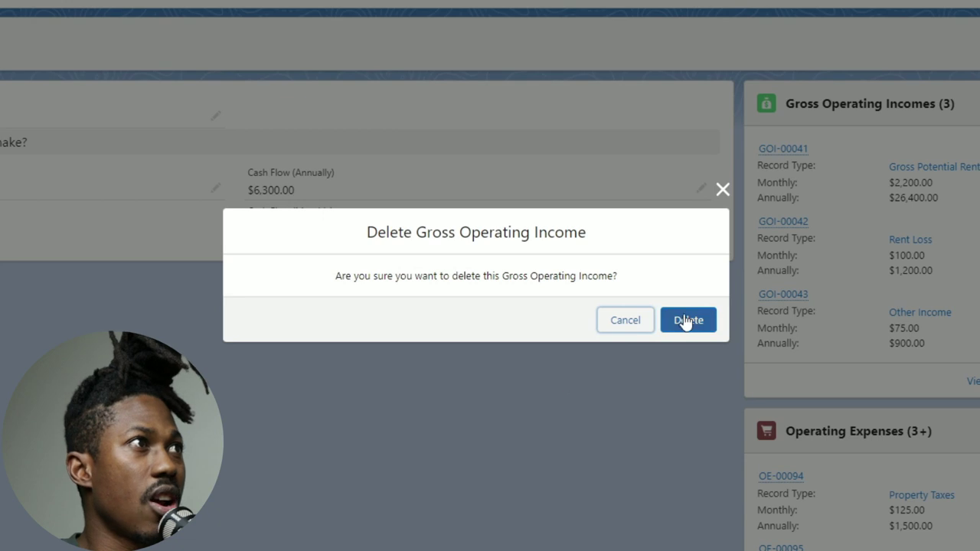
{"action": "left_click", "coordinate": [687, 321]}
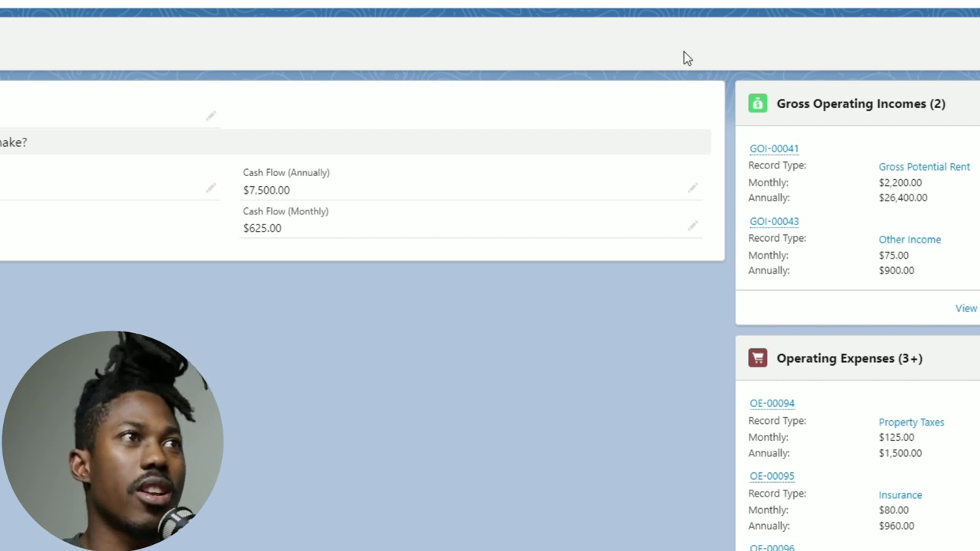
{"action": "scroll", "coordinate": [727, 340], "scroll_direction": "down", "scroll_amount": 3}
{"action": "scroll", "coordinate": [725, 342], "scroll_direction": "up", "scroll_amount": 3}
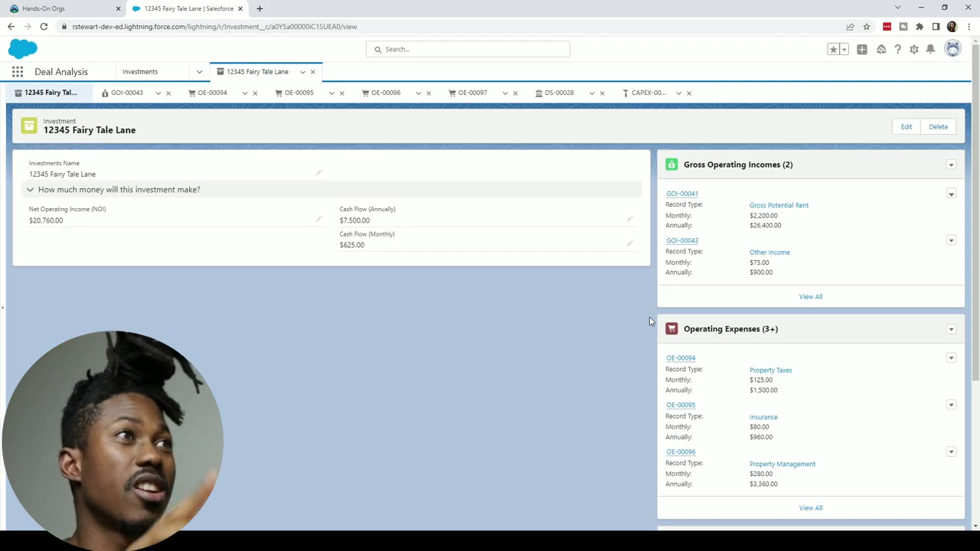
{"action": "scroll", "coordinate": [759, 254], "scroll_direction": "down", "scroll_amount": 3}
{"action": "scroll", "coordinate": [791, 357], "scroll_direction": "down", "scroll_amount": 1}
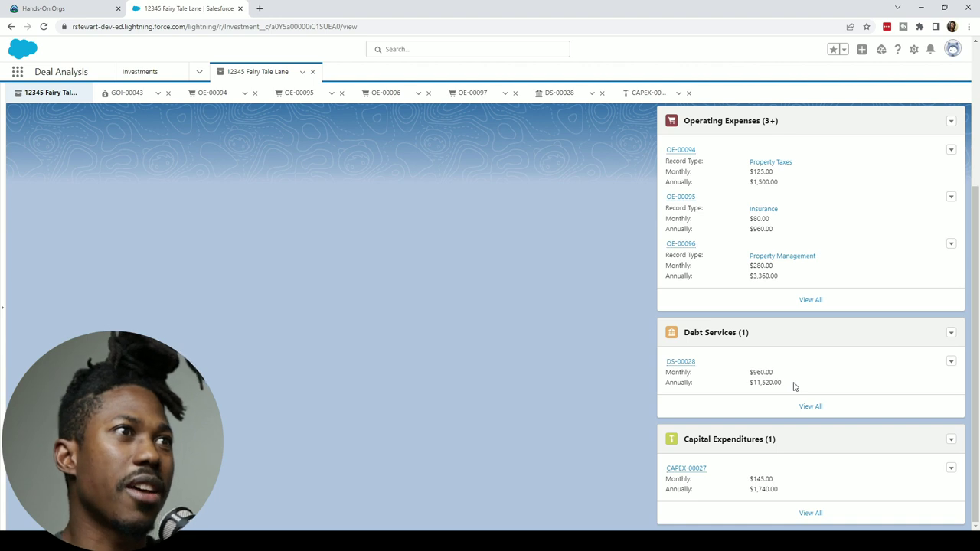
{"action": "scroll", "coordinate": [793, 387], "scroll_direction": "up", "scroll_amount": 2}
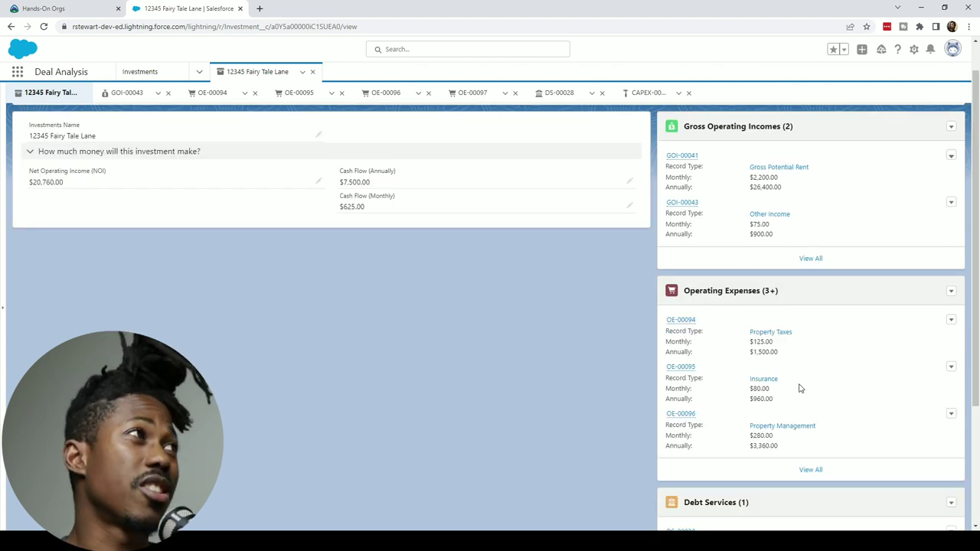
{"action": "scroll", "coordinate": [800, 388], "scroll_direction": "up", "scroll_amount": 1}
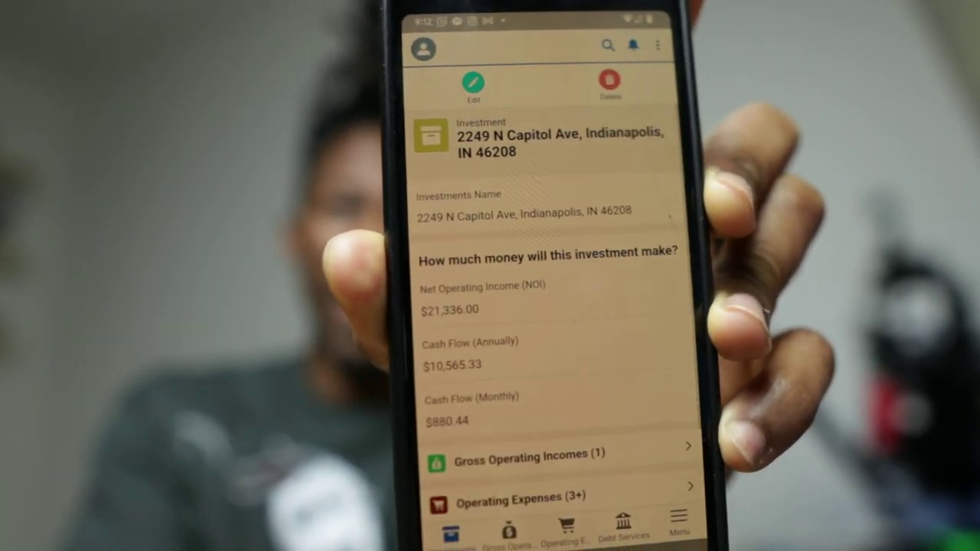
{"action": "scroll", "coordinate": [498, 306], "scroll_direction": "down", "scroll_amount": 3}
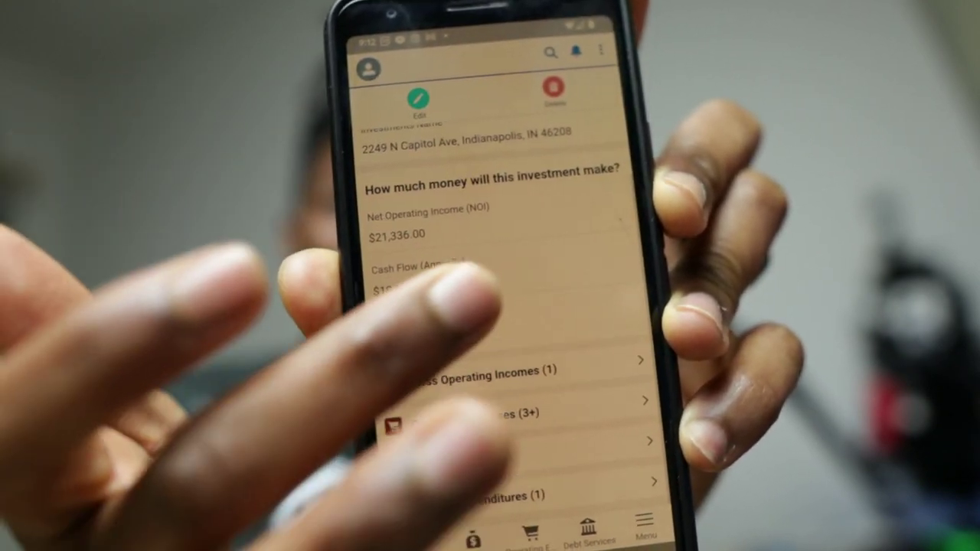
{"action": "left_click", "coordinate": [417, 536]}
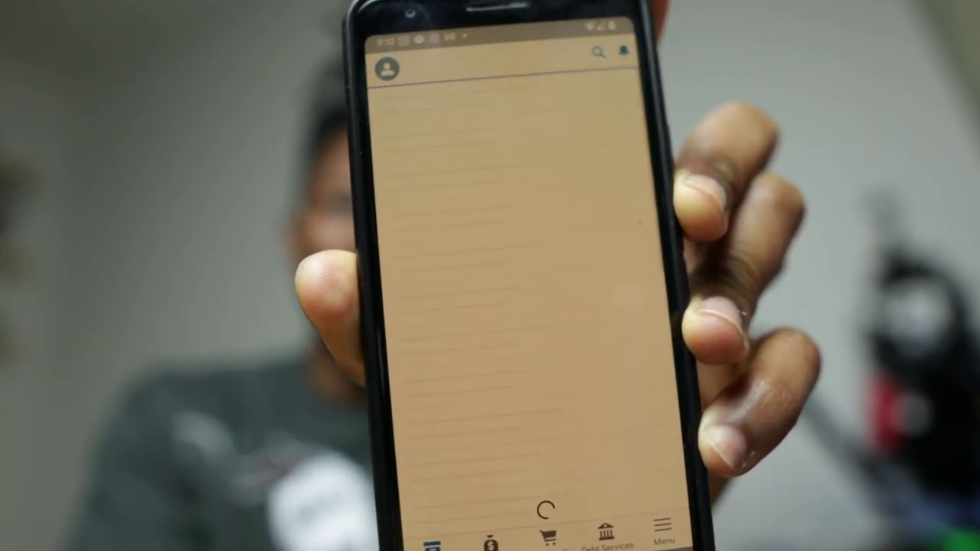
{"action": "left_click", "coordinate": [536, 203]}
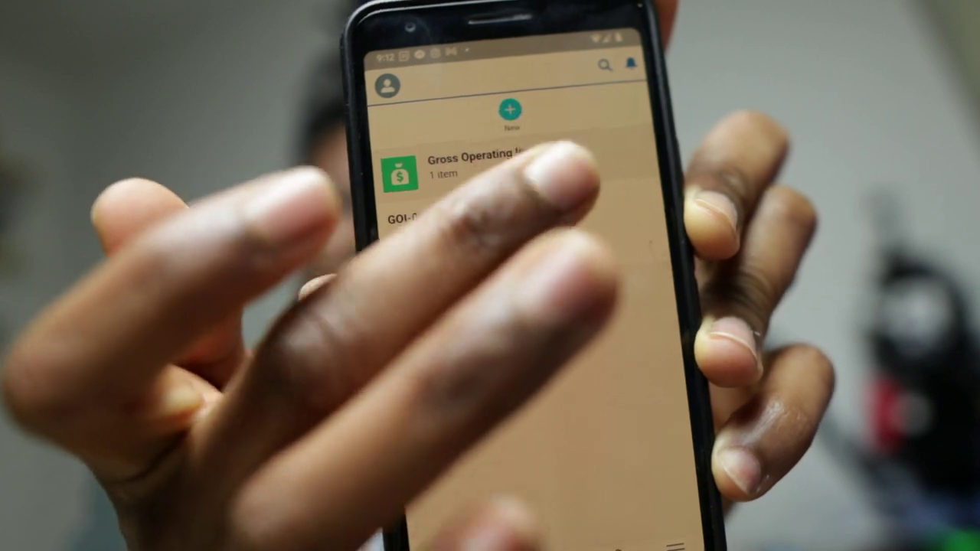